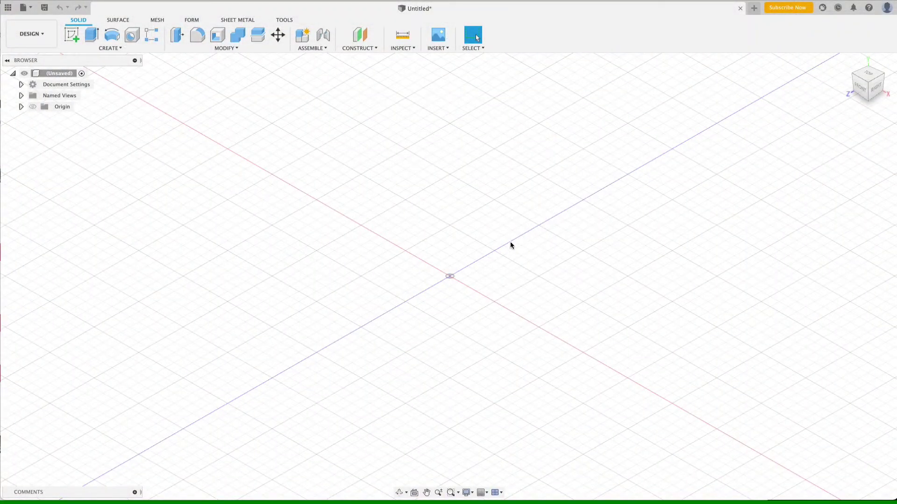
# Step: Insert the LowerHingeArm -extra pull STL from the Desktop as a mesh
pyautogui.click(446, 48)
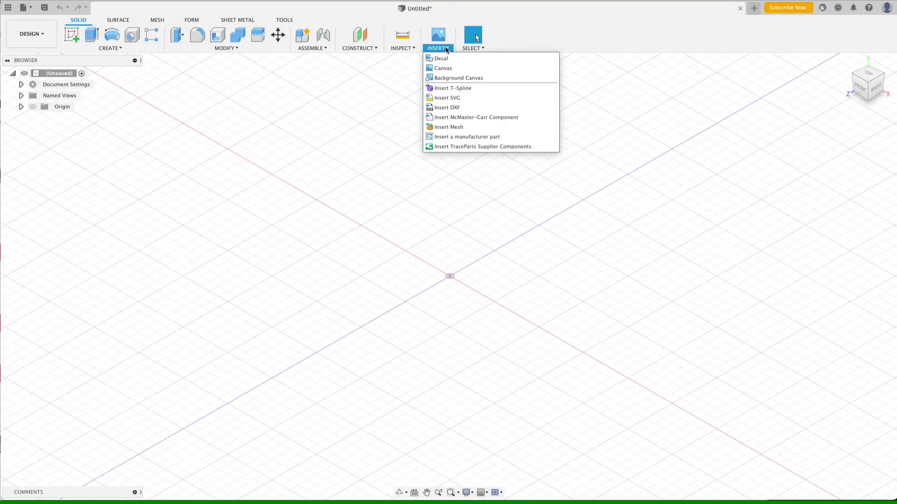
pyautogui.click(442, 127)
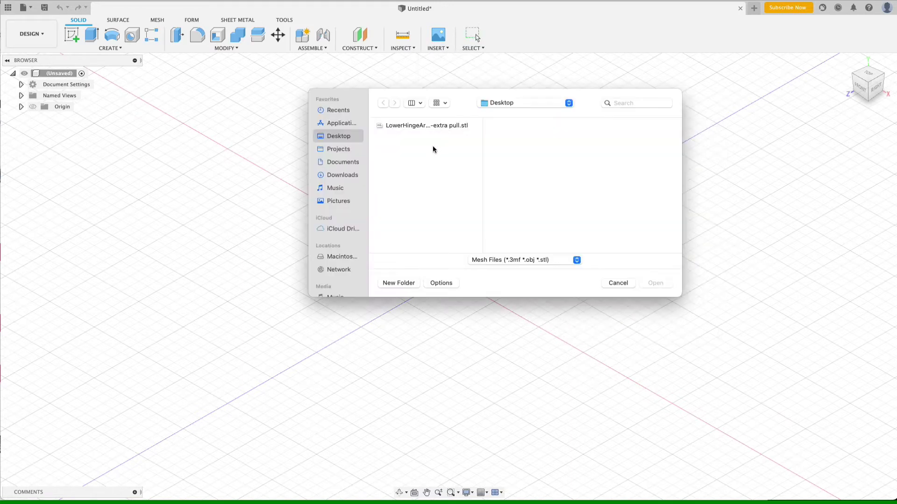
pyautogui.click(402, 124)
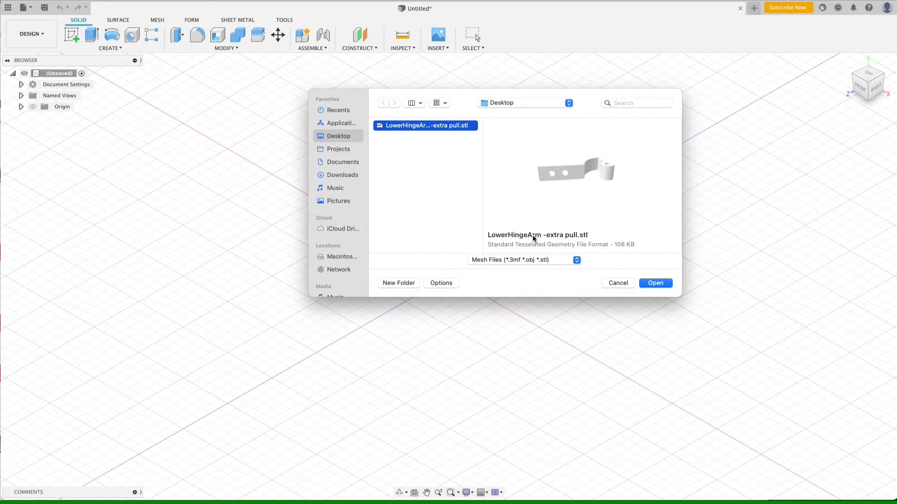
pyautogui.click(654, 283)
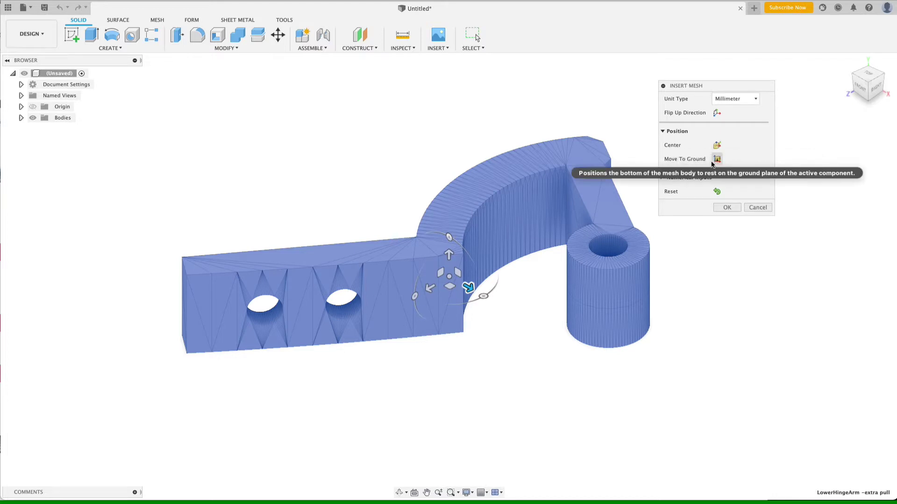
# Step: Centre the millimetre mesh on the origin, move it to the ground plane, and confirm
pyautogui.scroll(-8, 471, 138)
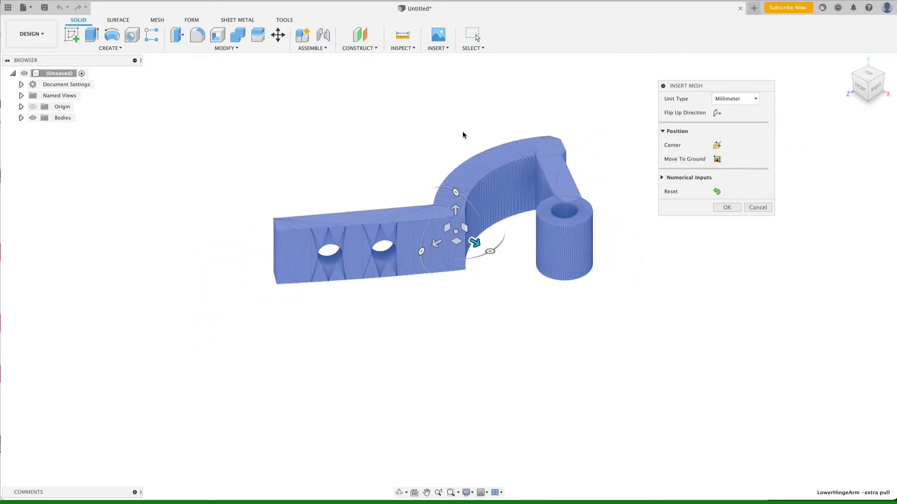
pyautogui.scroll(-5, 433, 240)
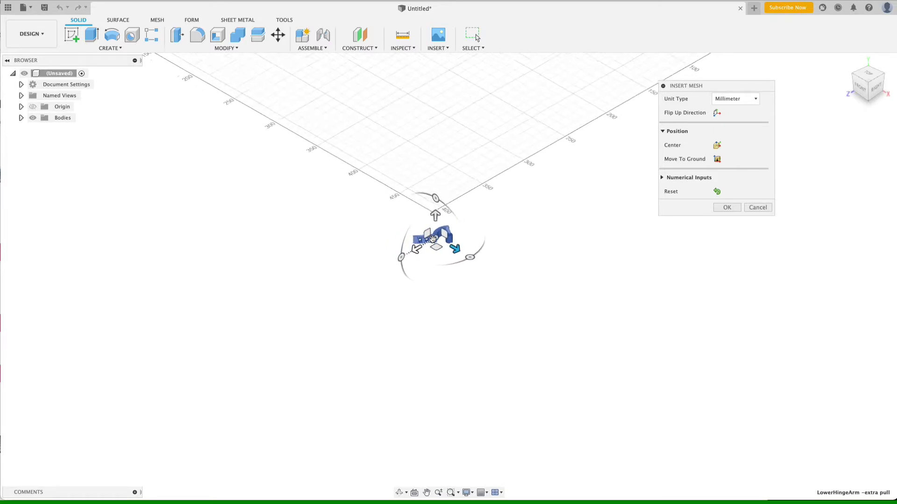
pyautogui.click(428, 493)
pyautogui.moveTo(496, 214); pyautogui.dragTo(495, 413)
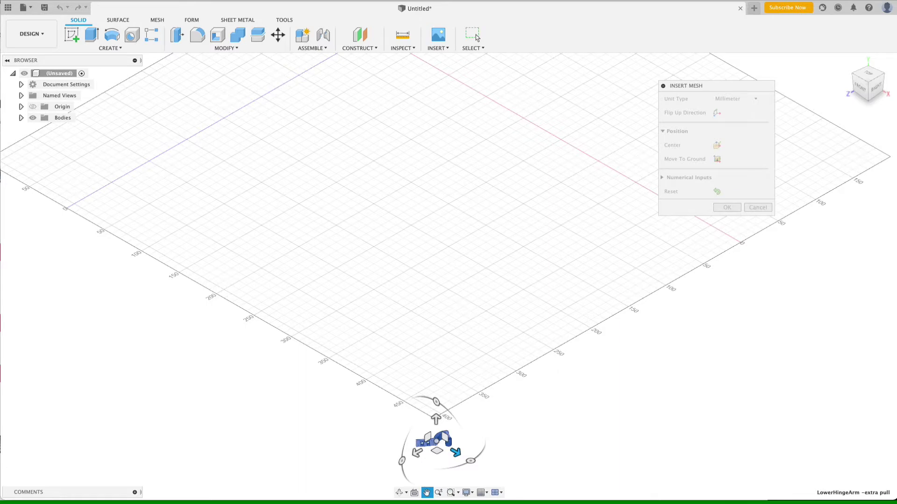
pyautogui.press('Escape')
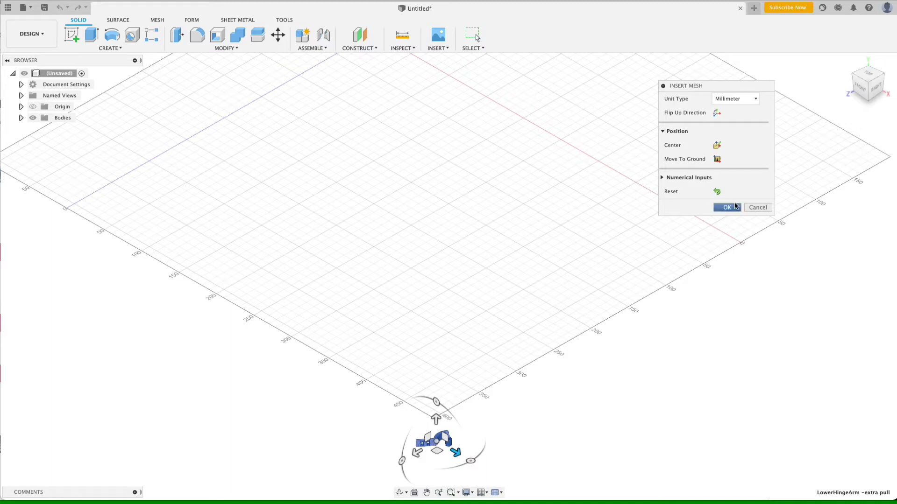
pyautogui.click(716, 145)
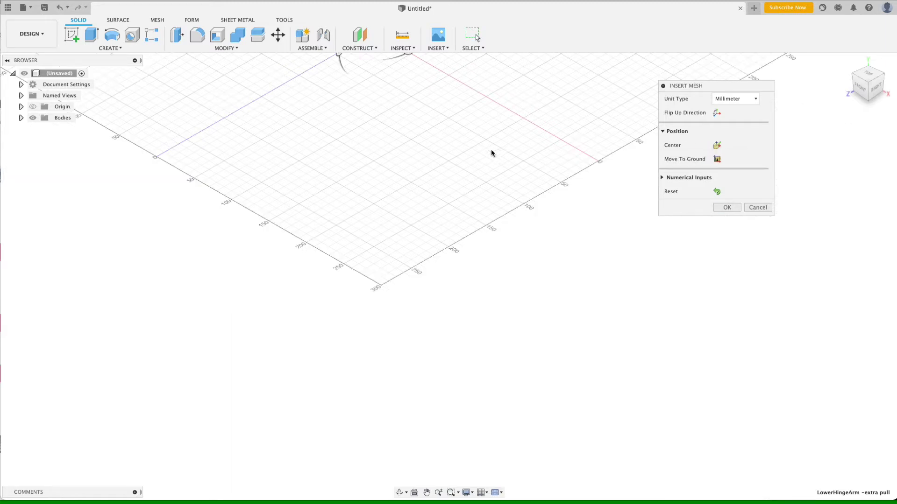
pyautogui.click(847, 62)
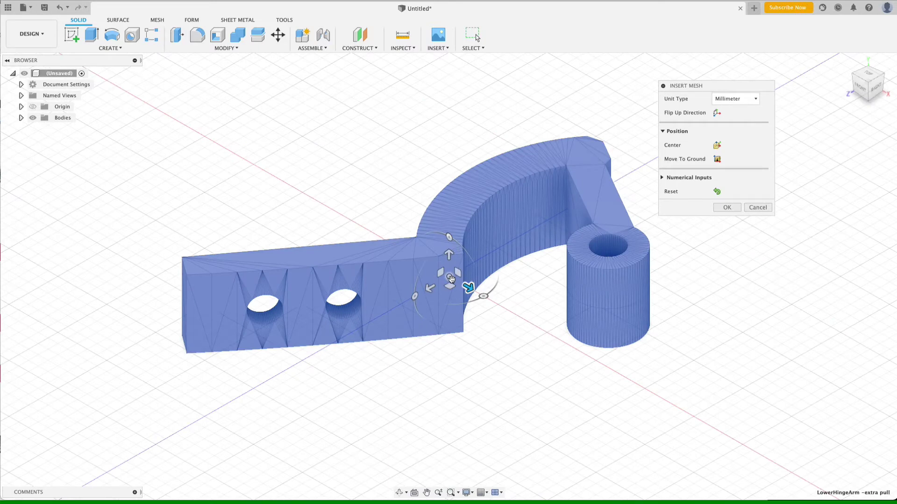
pyautogui.click(717, 159)
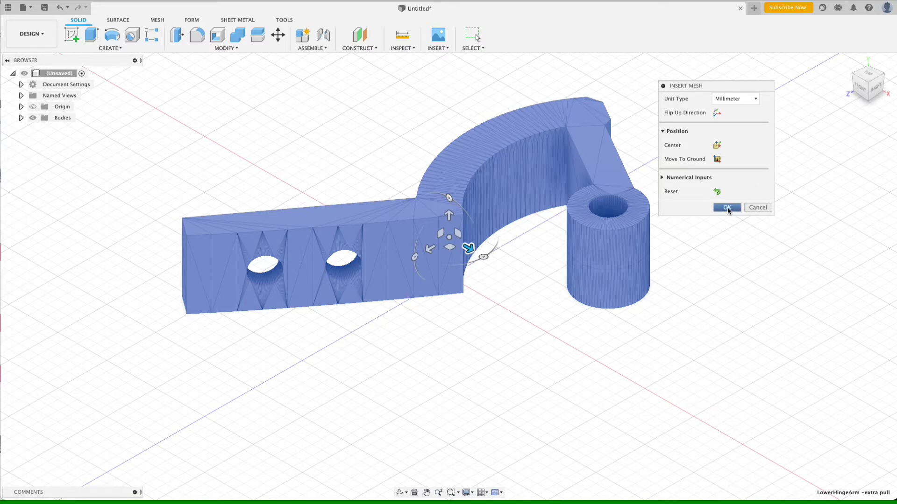
pyautogui.click(728, 208)
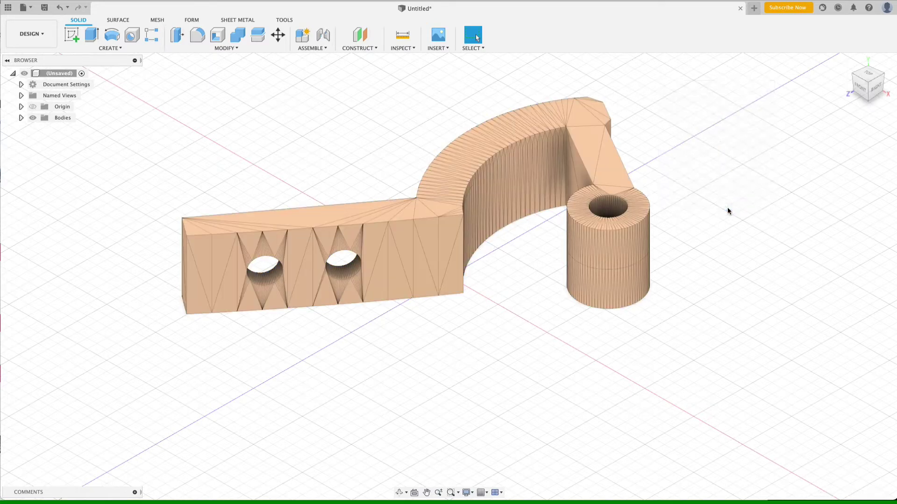
pyautogui.click(399, 492)
pyautogui.moveTo(373, 235); pyautogui.dragTo(447, 200)
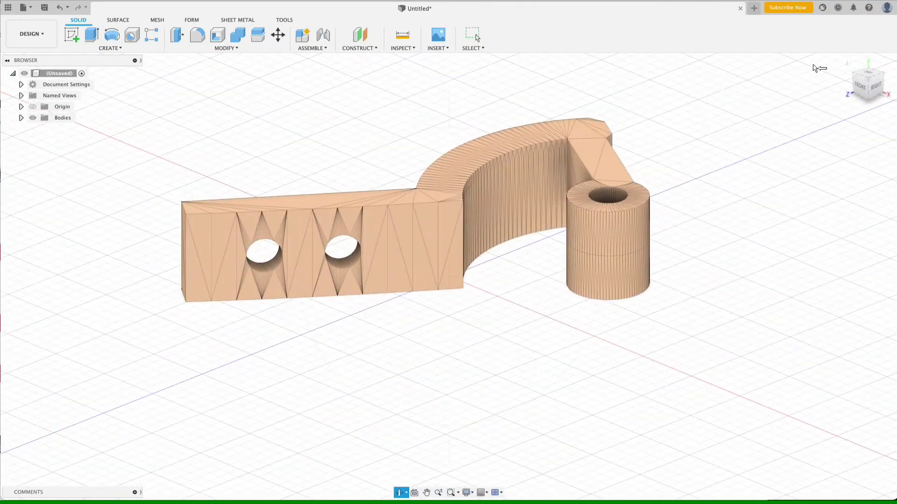
pyautogui.click(847, 62)
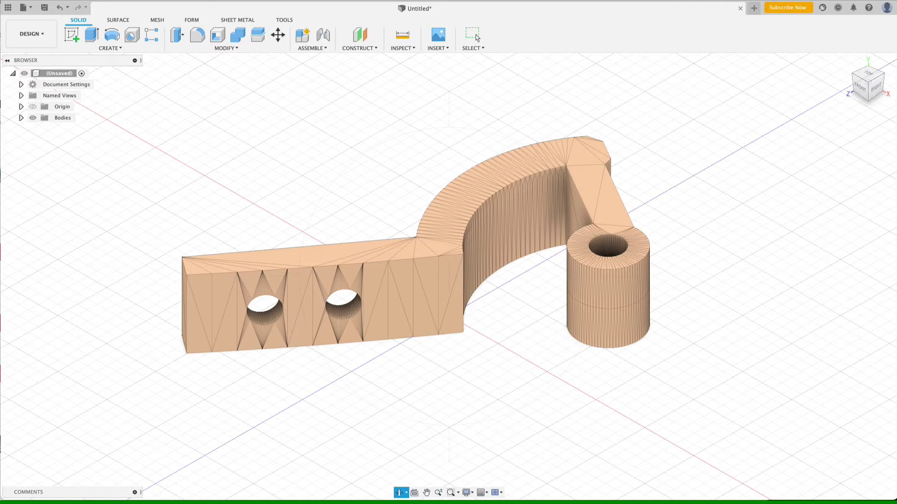
pyautogui.keyDown('shift'); pyautogui.moveTo(441, 120); pyautogui.dragTo(442, 121, button='middle'); pyautogui.keyUp('shift')
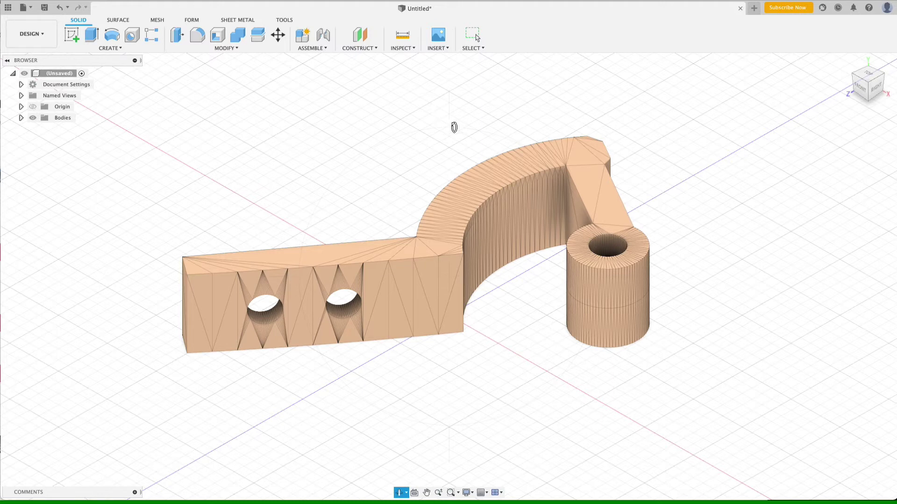
# Step: Start a mesh section sketch on the hinge-arm body from the ground plane, offset 1.00
pyautogui.click(157, 21)
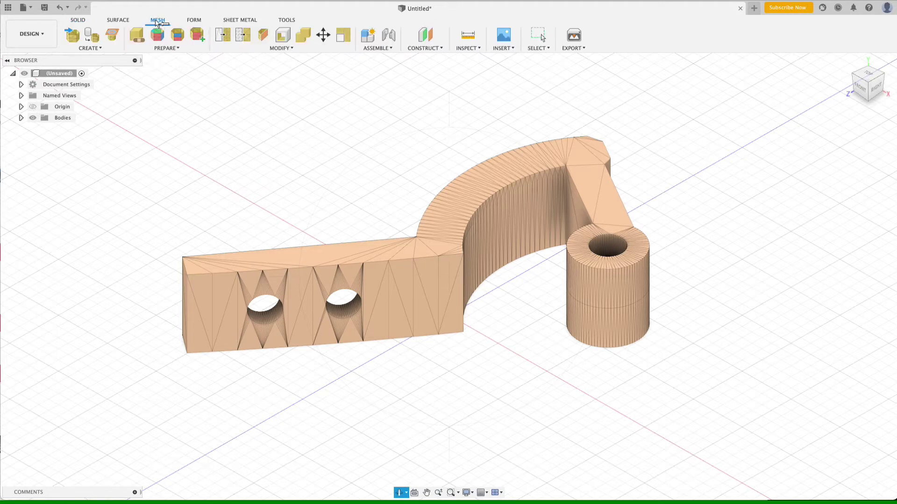
pyautogui.click(100, 49)
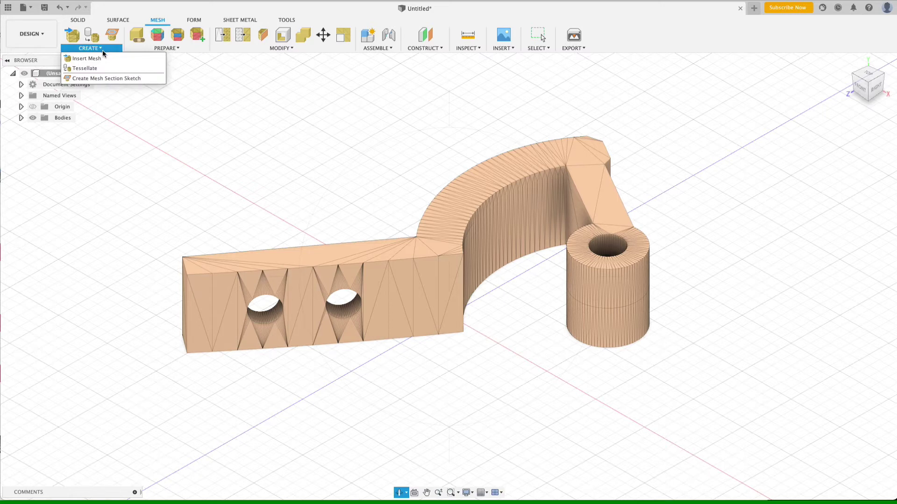
pyautogui.click(108, 78)
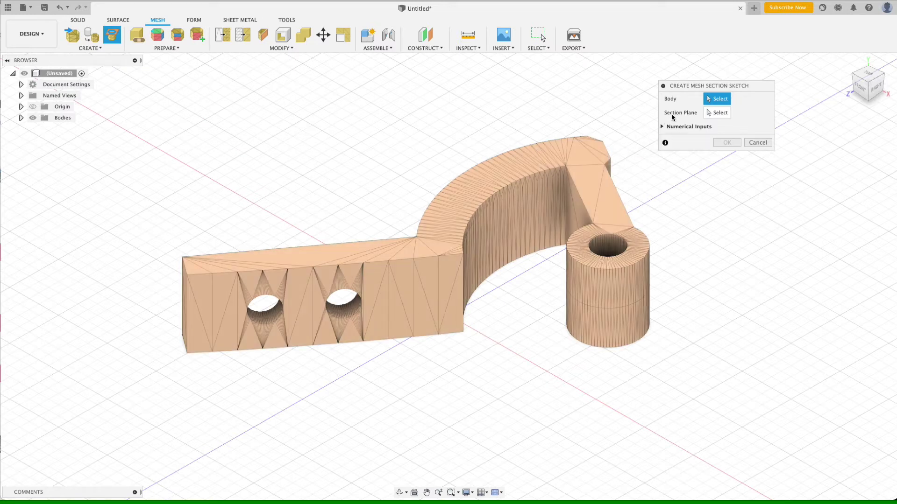
pyautogui.click(431, 279)
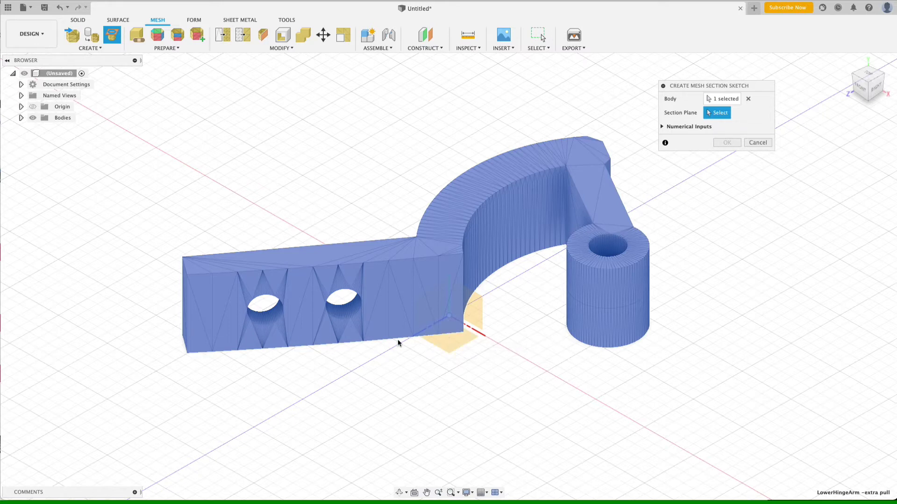
pyautogui.click(447, 342)
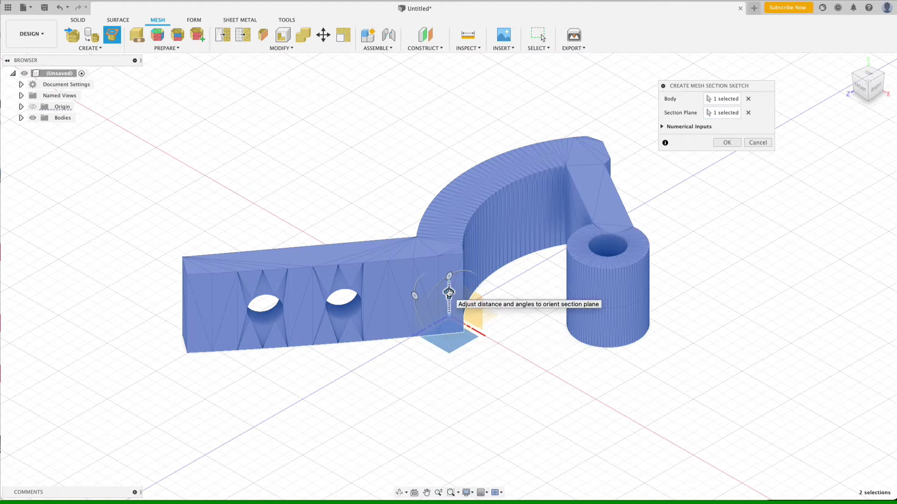
pyautogui.moveTo(449, 293); pyautogui.dragTo(448, 260)
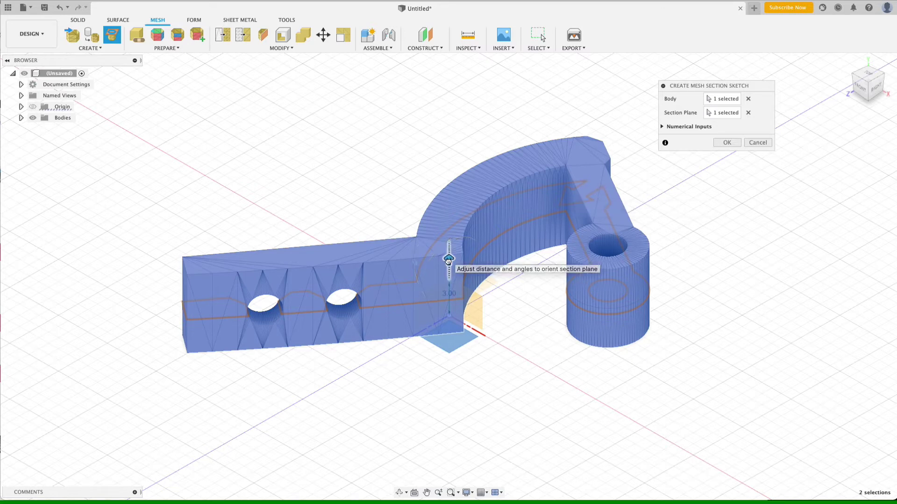
pyautogui.moveTo(448, 262); pyautogui.dragTo(448, 282)
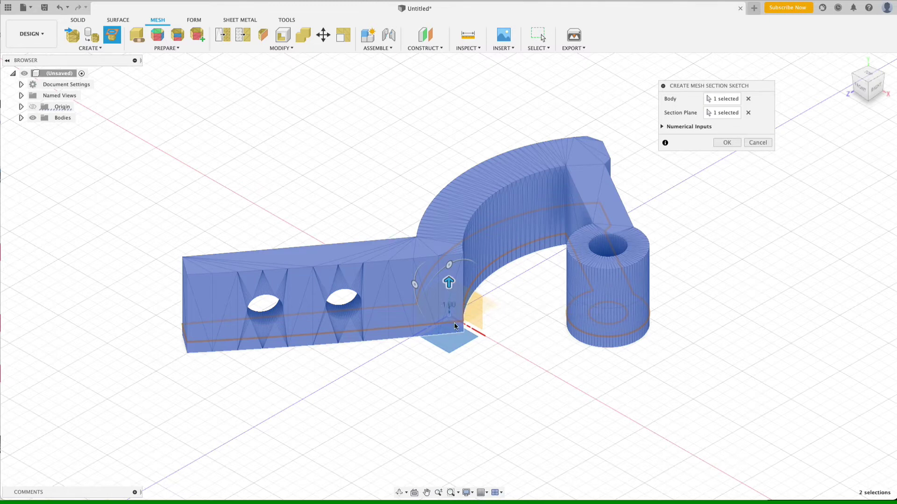
# Step: Create the section sketch, hide the mesh, and move Sketch1 down −1.00 mm along Z
pyautogui.click(726, 143)
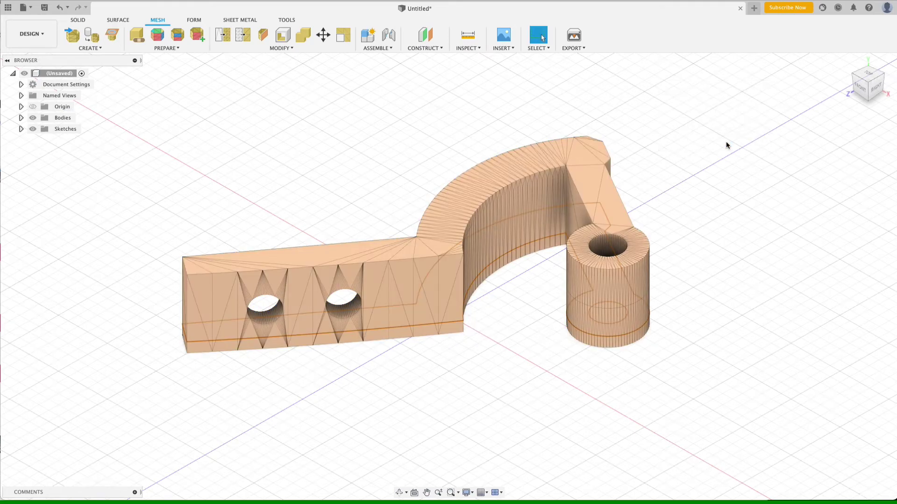
pyautogui.click(33, 118)
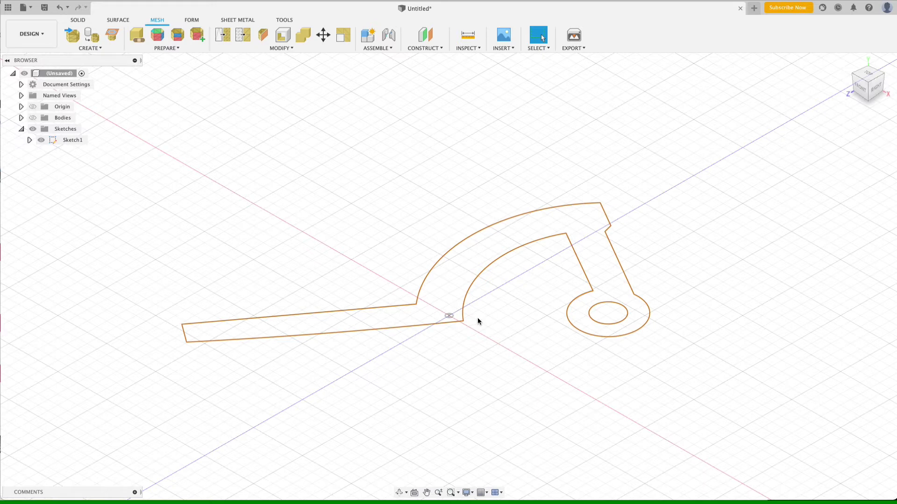
pyautogui.rightClick(71, 141)
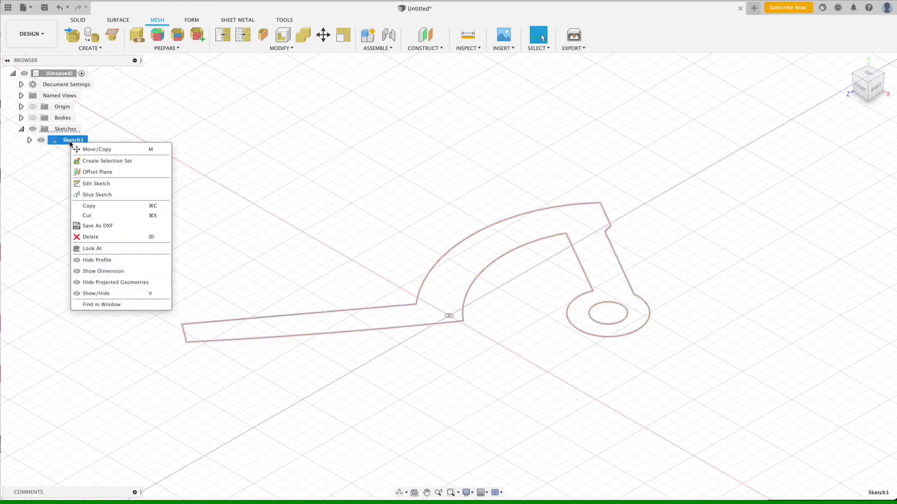
pyautogui.click(90, 150)
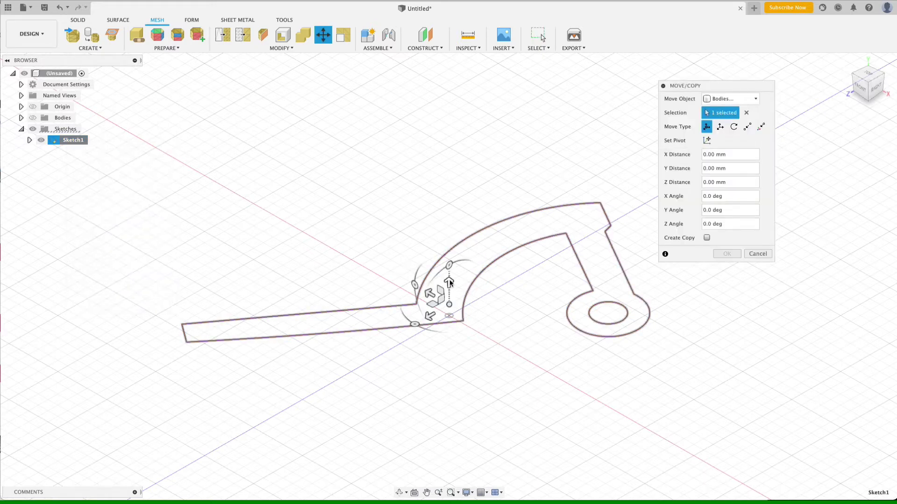
pyautogui.moveTo(450, 282); pyautogui.dragTo(454, 304)
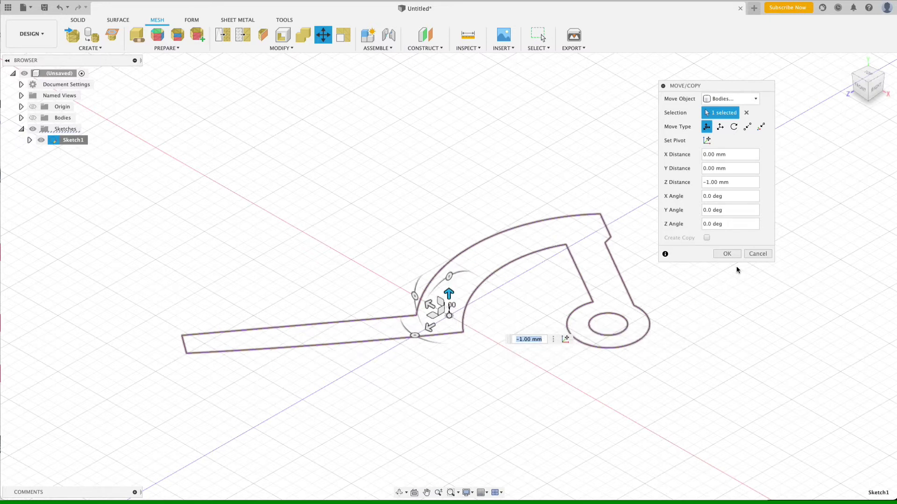
pyautogui.click(727, 253)
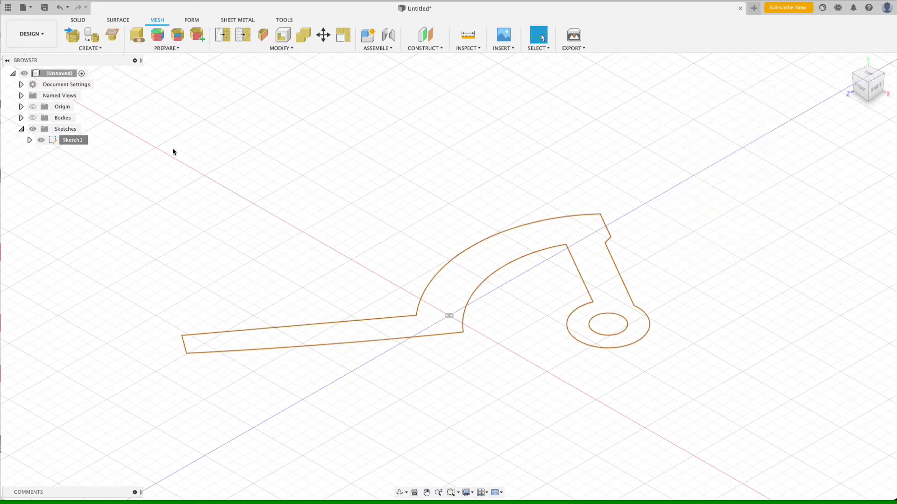
# Step: Reopen Sketch1 for editing
pyautogui.rightClick(72, 140)
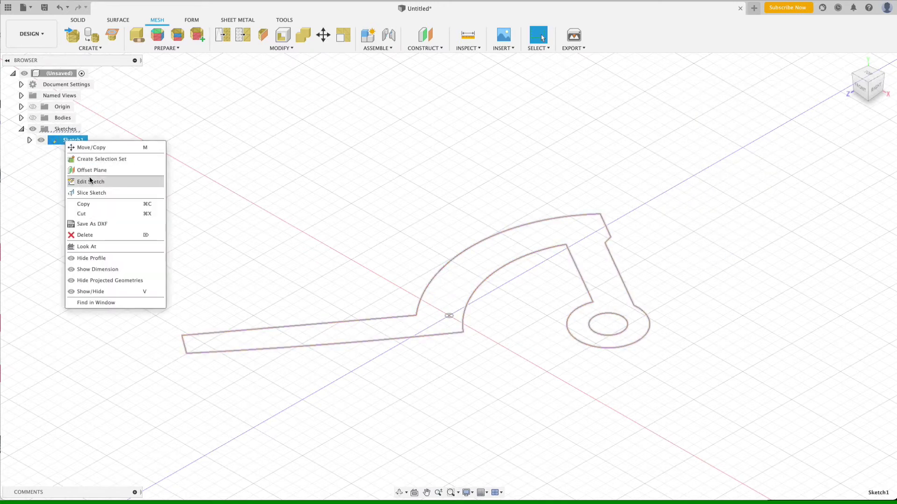
pyautogui.click(90, 181)
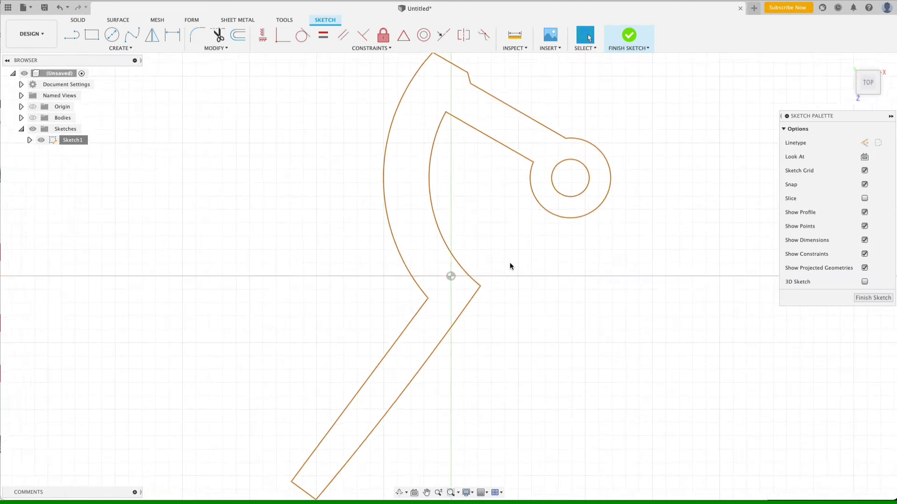
pyautogui.scroll(-2, 509, 262)
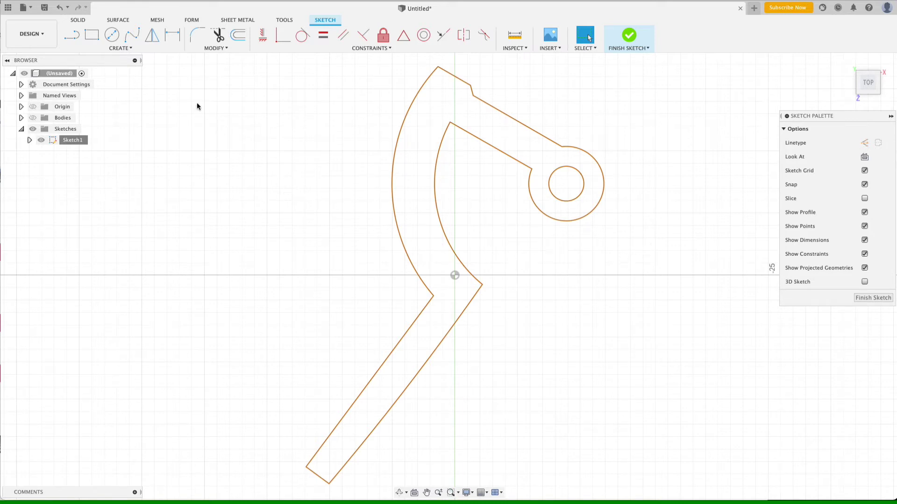
# Step: Fit a circle to the mesh section's inner hole with Fit Curves to Mesh Section
pyautogui.click(125, 49)
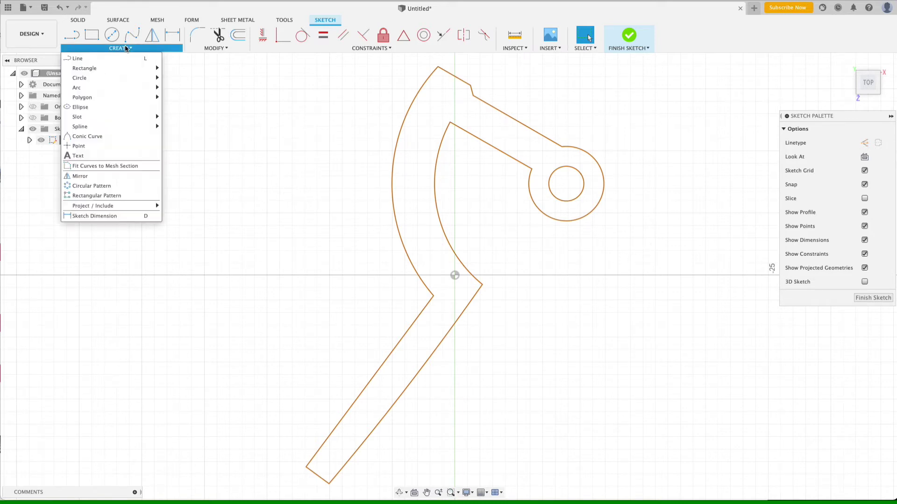
pyautogui.click(103, 167)
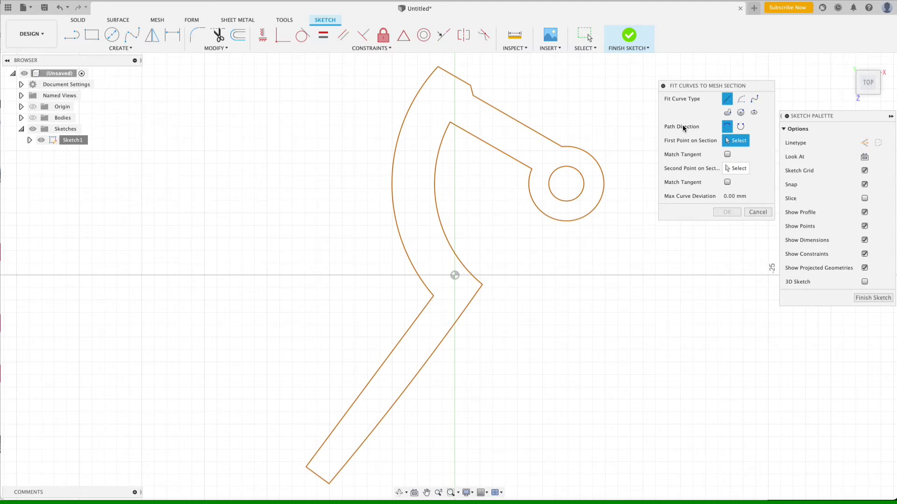
pyautogui.click(741, 113)
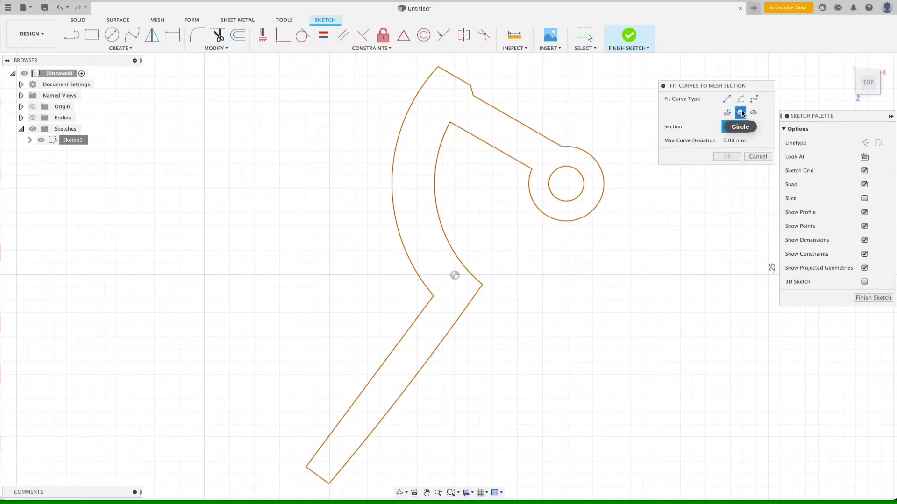
pyautogui.click(570, 170)
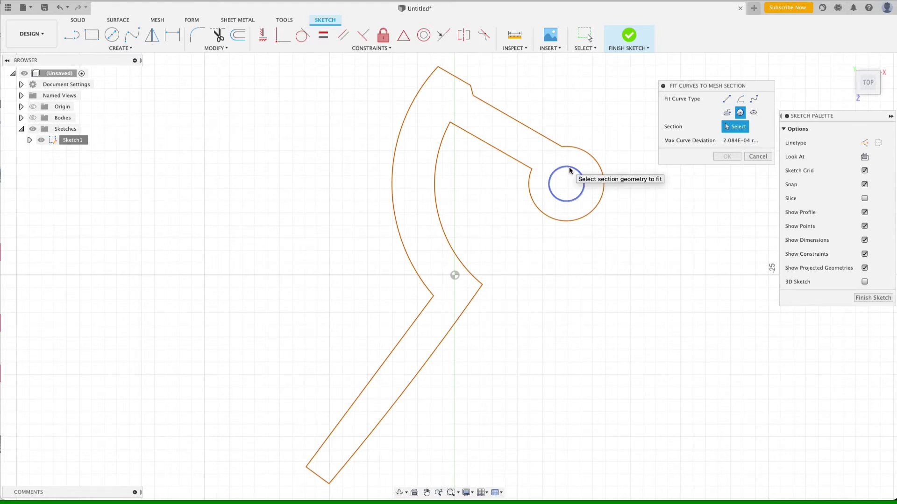
pyautogui.click(569, 170)
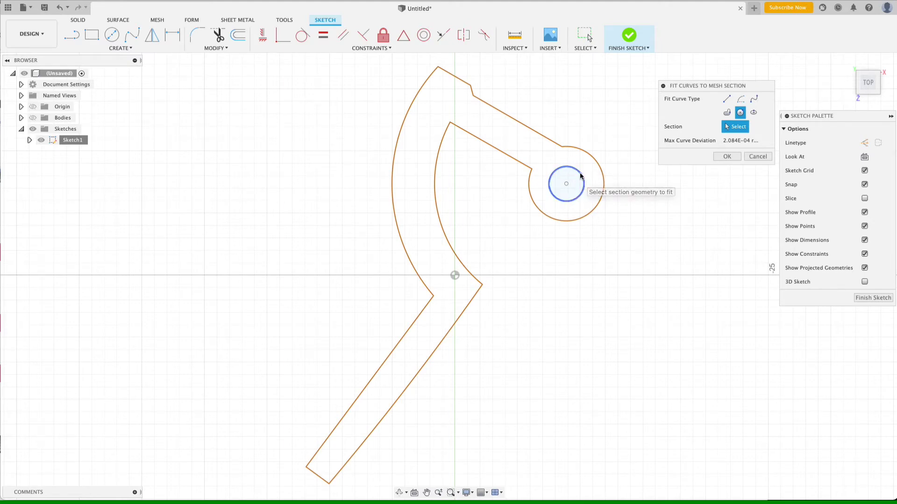
pyautogui.click(600, 172)
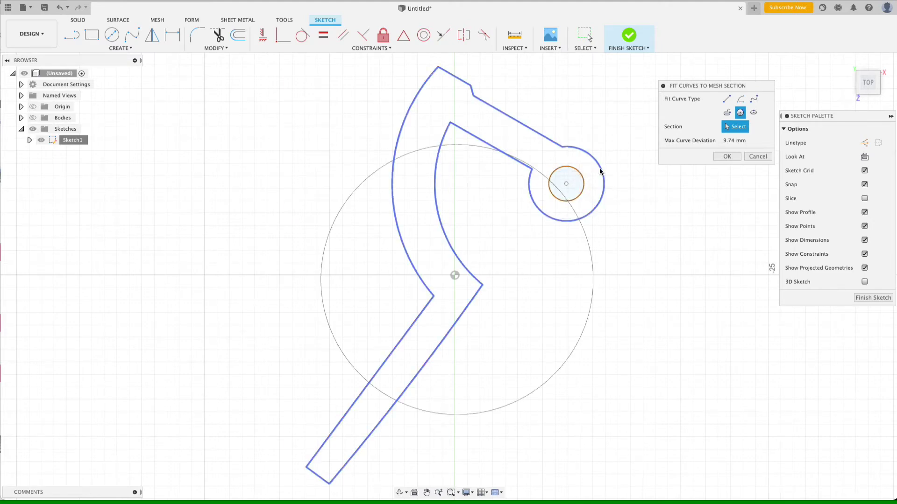
# Step: Fit the top-edge line, the arc around the boss and the inner curve to the bend
pyautogui.click(726, 99)
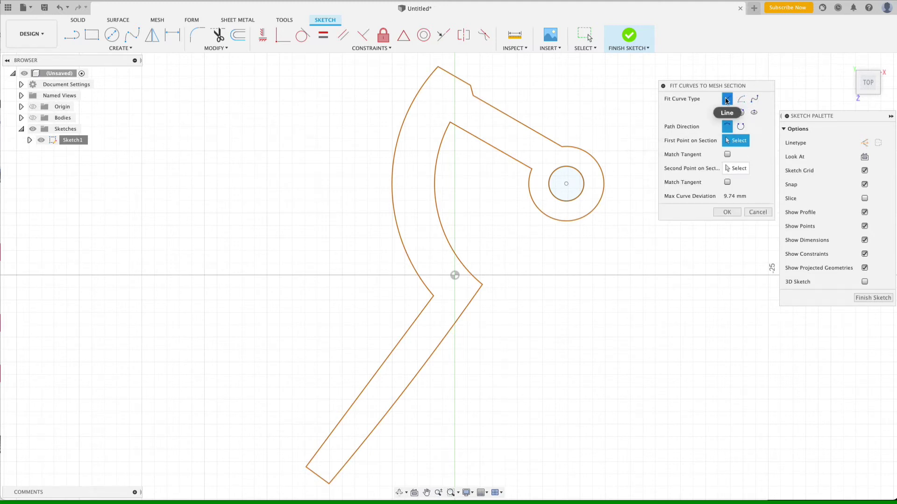
pyautogui.click(473, 96)
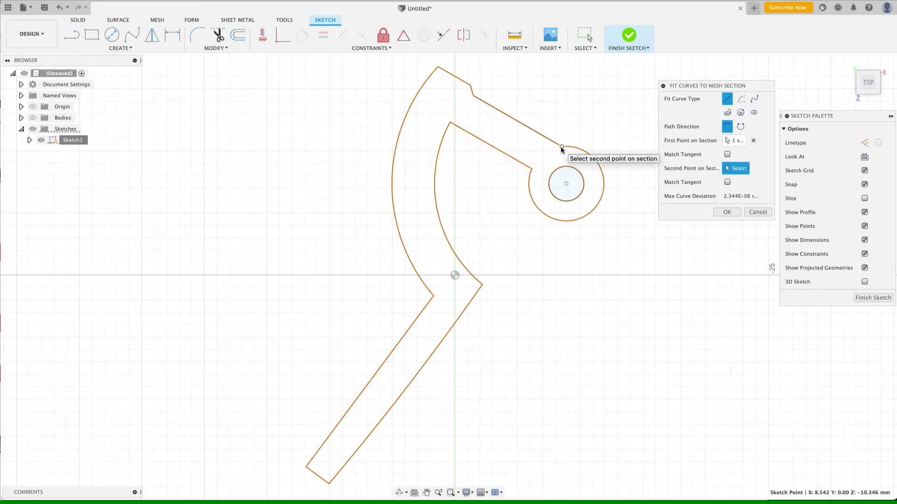
pyautogui.click(562, 148)
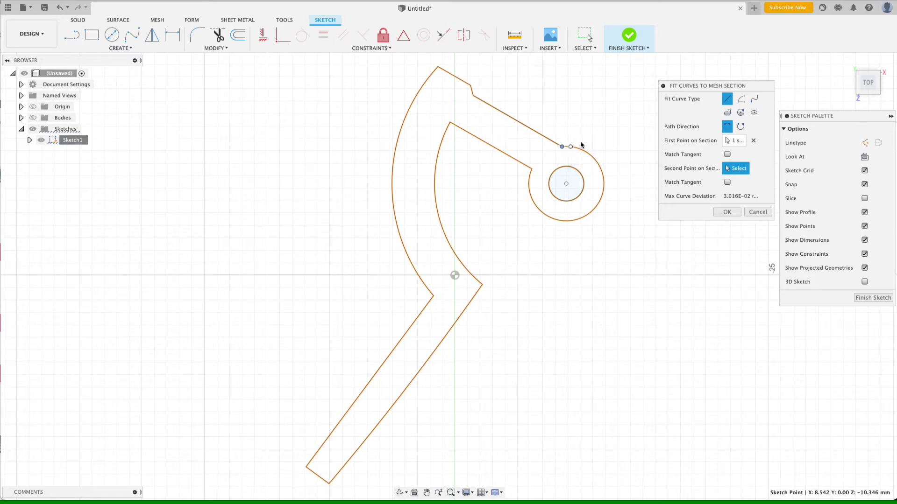
pyautogui.click(741, 99)
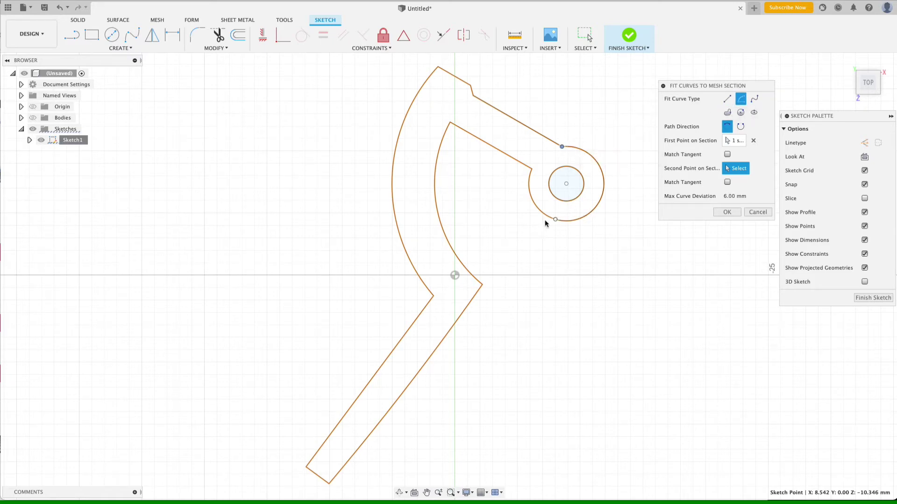
pyautogui.click(532, 169)
pyautogui.click(726, 99)
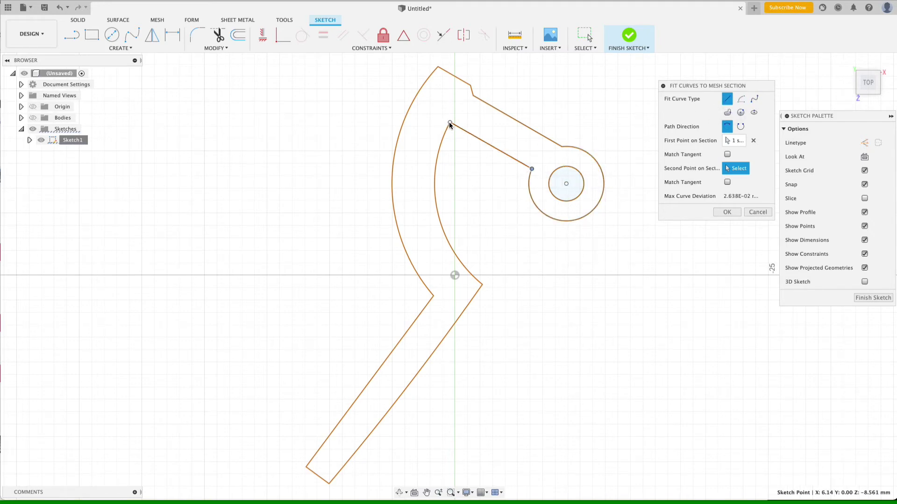
pyautogui.click(741, 98)
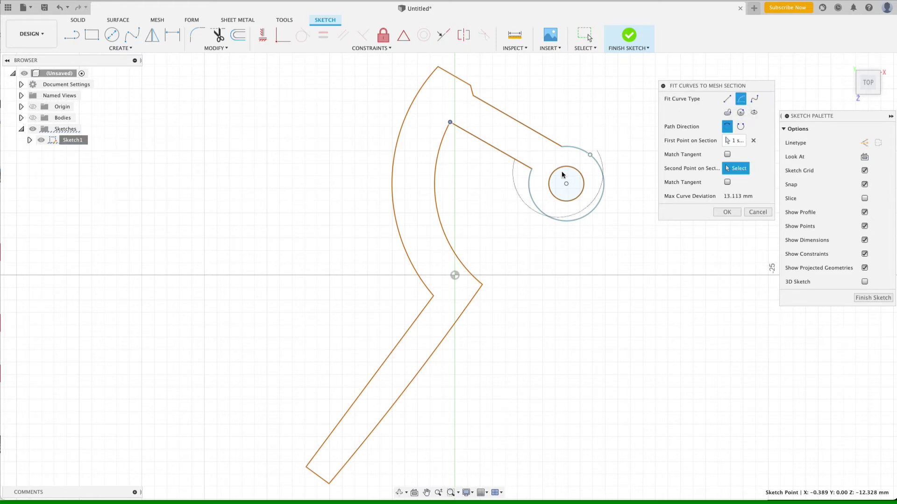
pyautogui.click(481, 286)
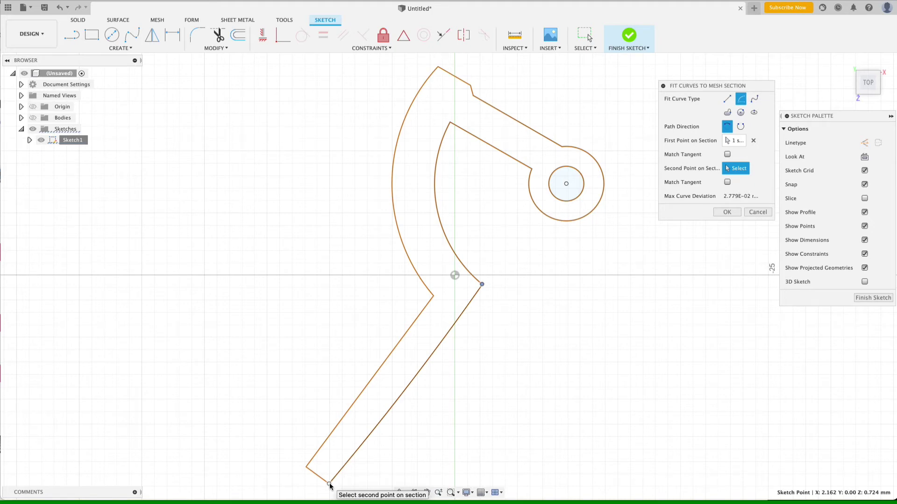
# Step: Fit the arm's bottom, end and outer edges, outer arc and top edge, closing the profile
pyautogui.click(329, 485)
pyautogui.click(727, 99)
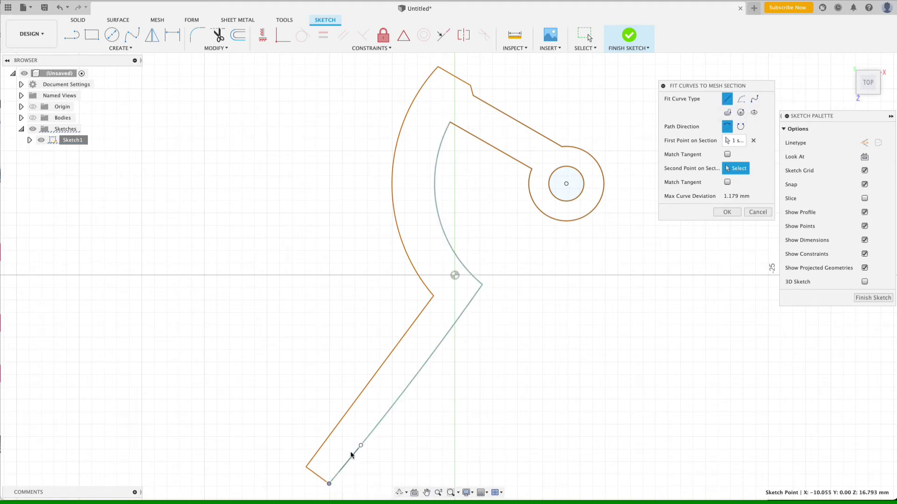
pyautogui.click(306, 467)
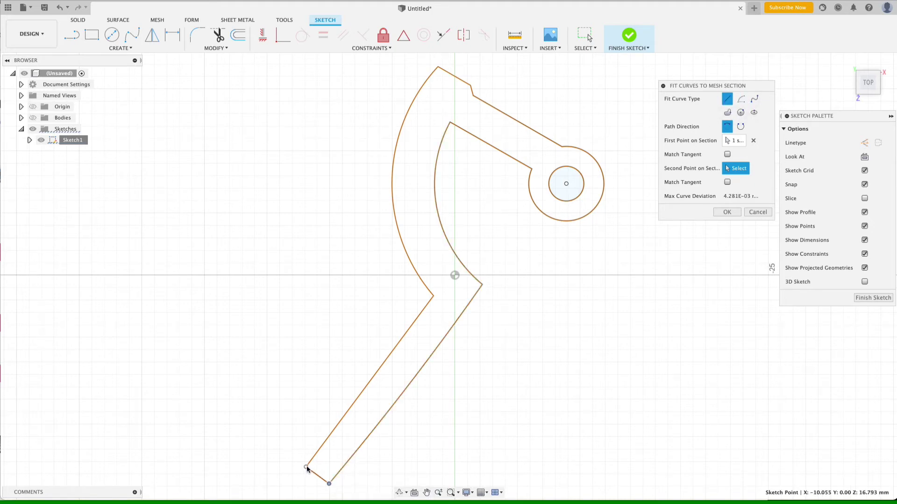
pyautogui.click(434, 297)
pyautogui.click(741, 98)
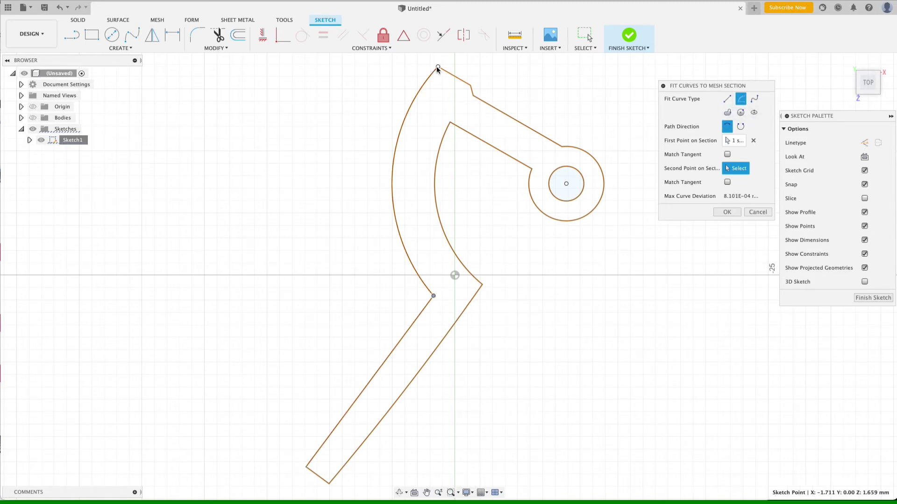
pyautogui.click(438, 67)
pyautogui.click(727, 98)
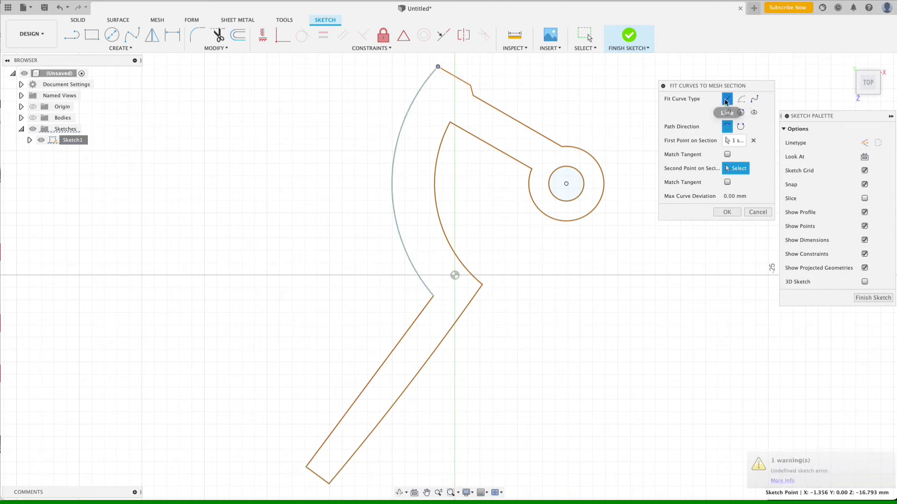
pyautogui.click(471, 86)
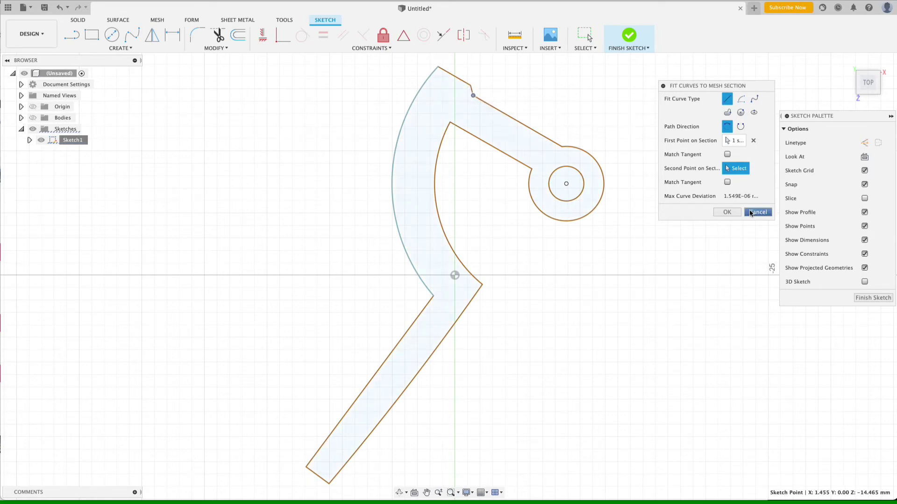
pyautogui.click(727, 212)
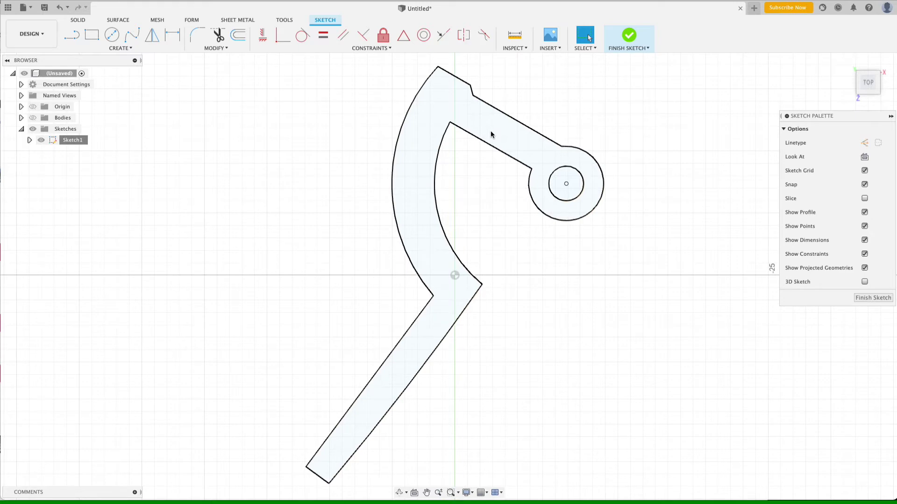
# Step: Draw a 2 mm diameter centre-diameter circle at the arm's upper tip and finish Sketch1
pyautogui.press('c')
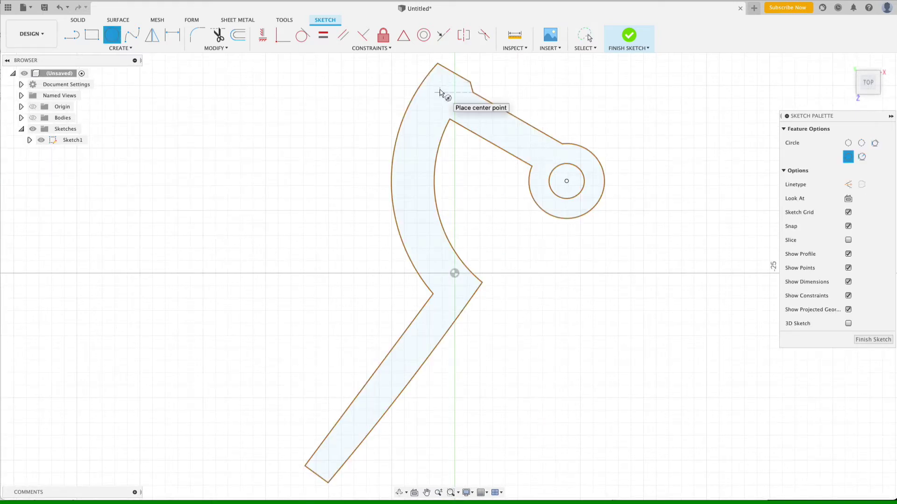
pyautogui.click(125, 48)
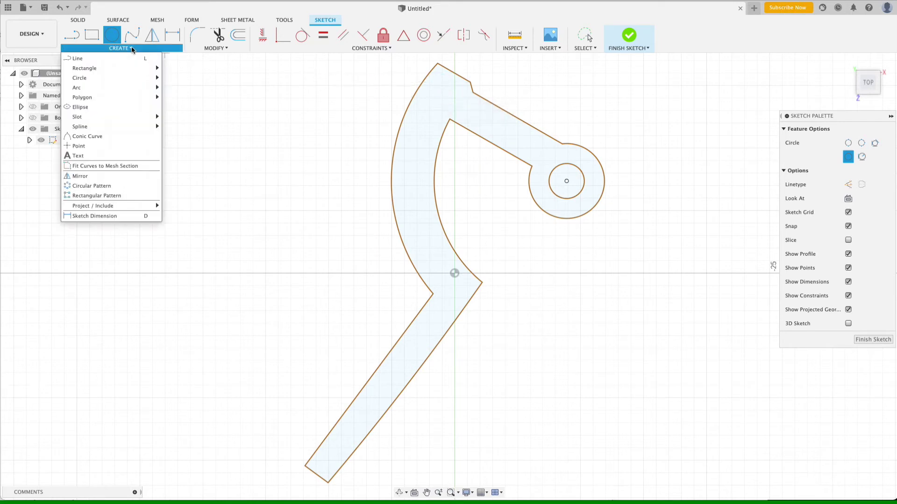
pyautogui.moveTo(118, 72)
pyautogui.click(211, 78)
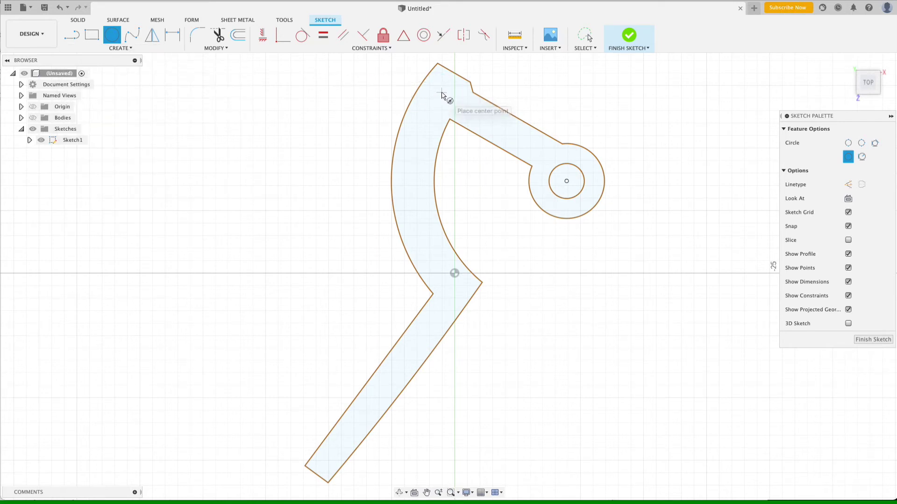
pyautogui.click(442, 93)
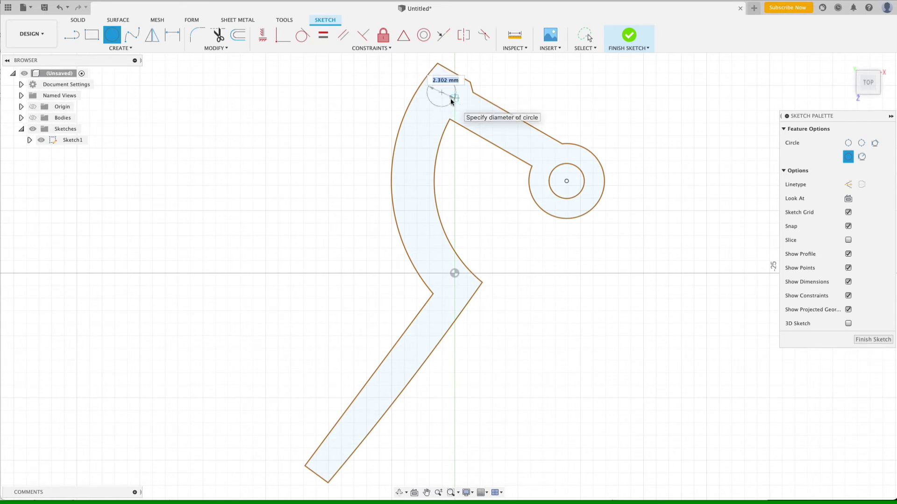
pyautogui.write('2')
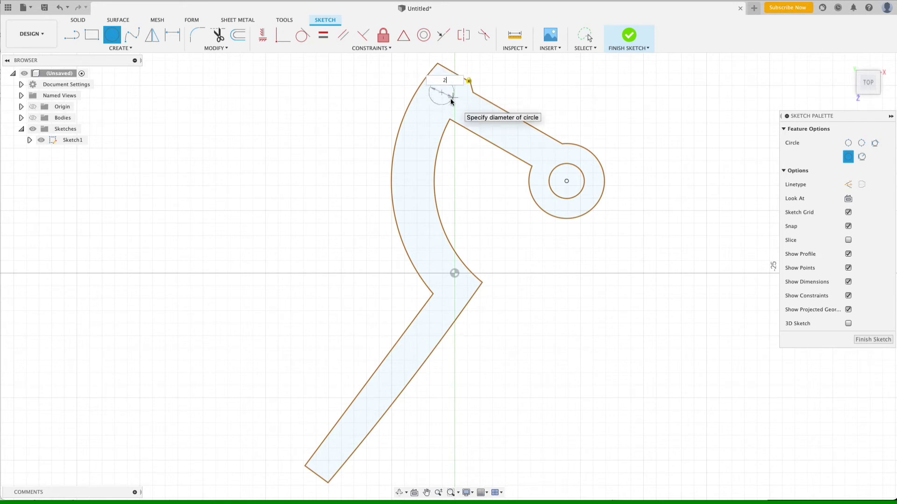
pyautogui.press('Return')
pyautogui.press('Escape')
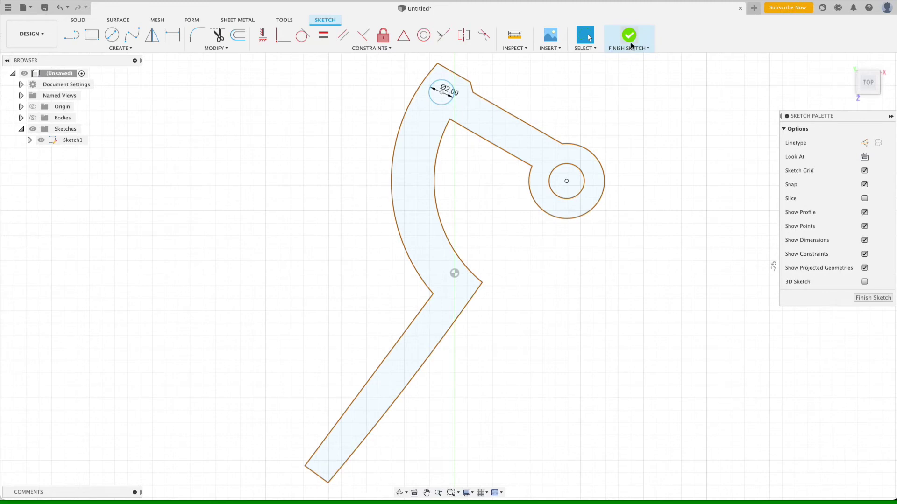
pyautogui.click(630, 45)
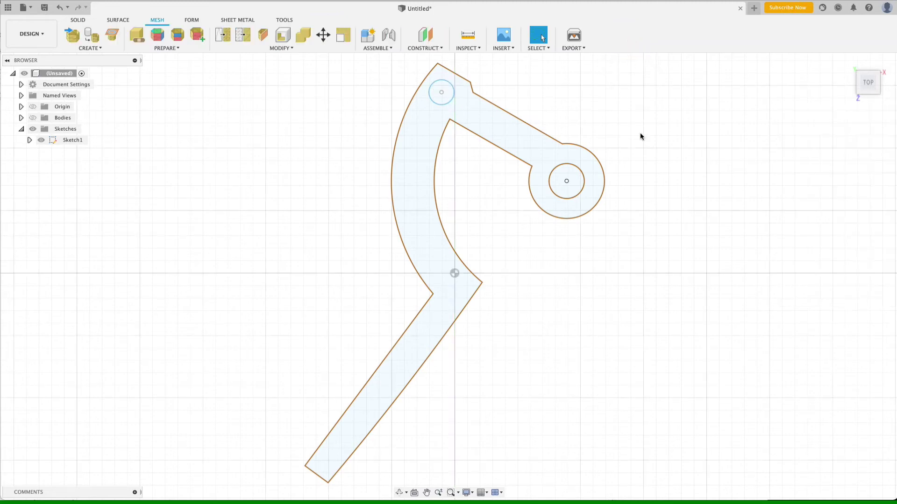
# Step: Show the mesh in home view and measure its thickness from bottom corner to top edge: 7.00 mm
pyautogui.click(33, 117)
pyautogui.click(847, 62)
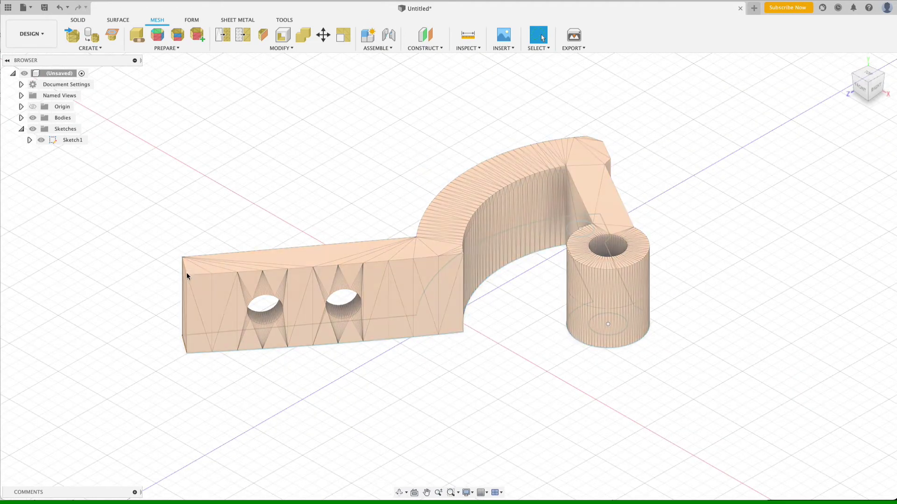
pyautogui.click(468, 37)
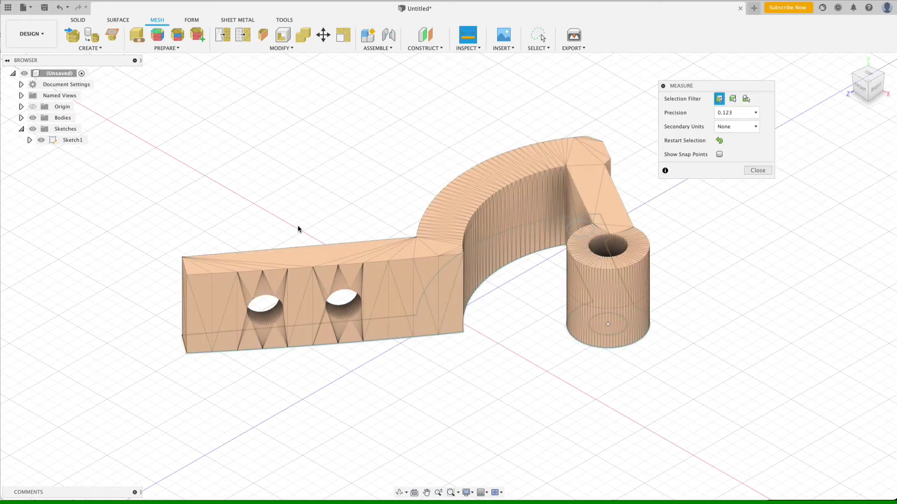
pyautogui.click(185, 352)
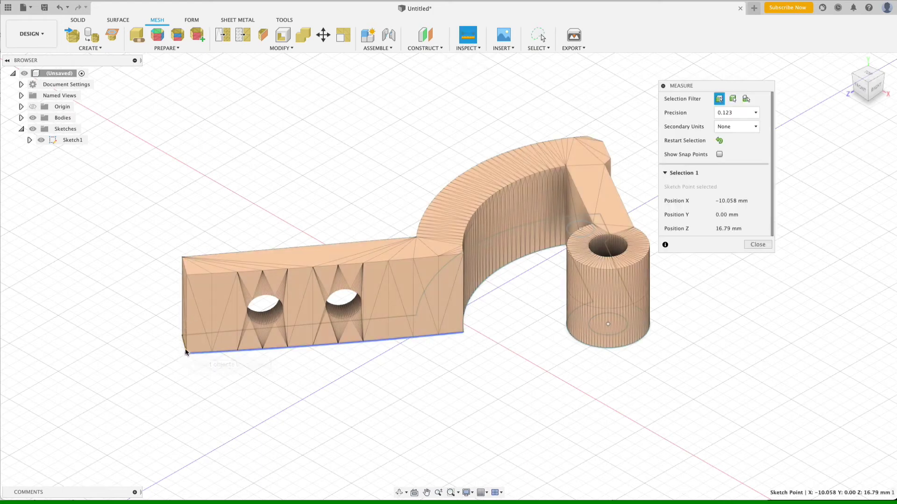
pyautogui.click(187, 278)
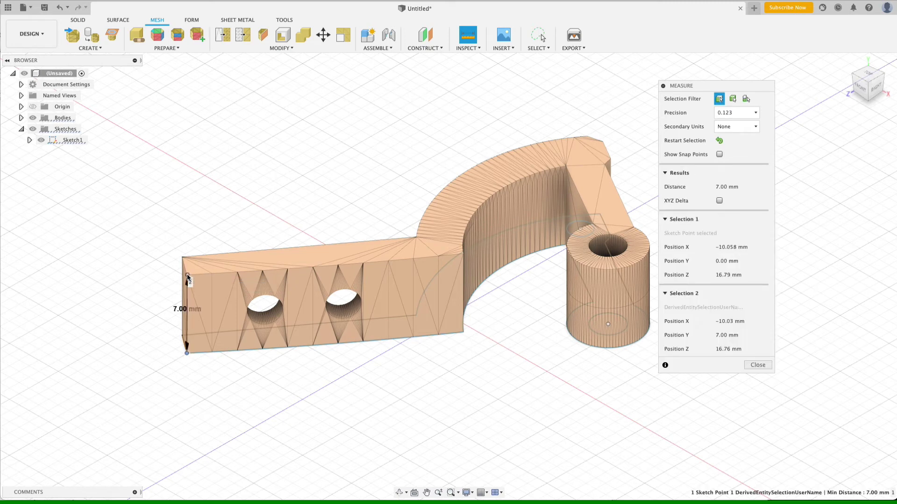
# Step: Close the measurement and hide the LowerHingeArm mesh body
pyautogui.click(760, 365)
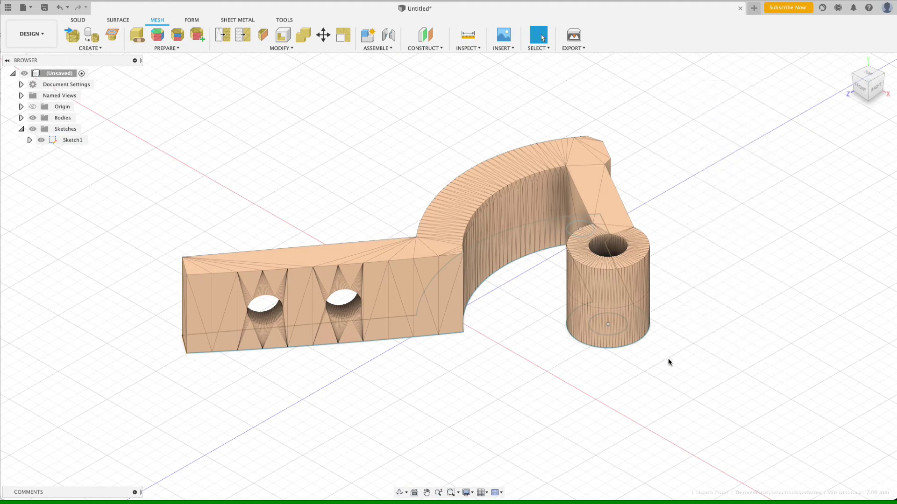
pyautogui.click(21, 117)
pyautogui.click(41, 129)
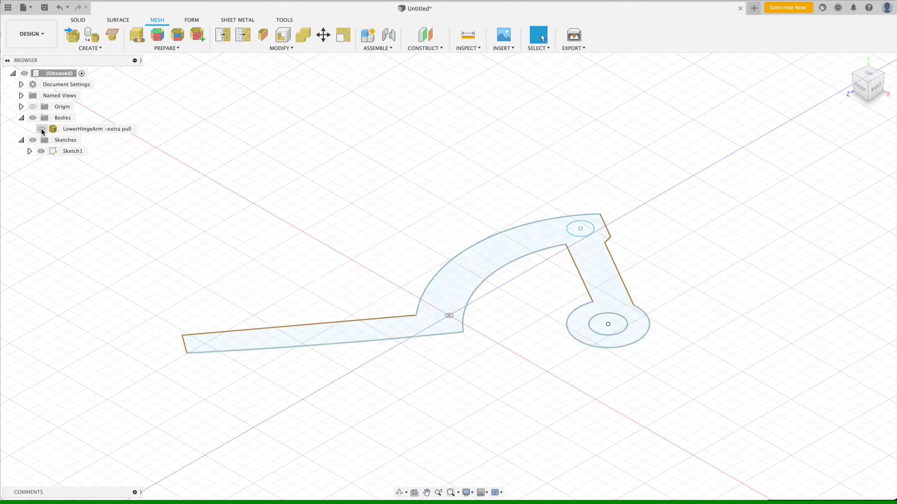
# Step: Extrude the hinge sketch profile 20 into a new solid Body1
pyautogui.click(450, 299)
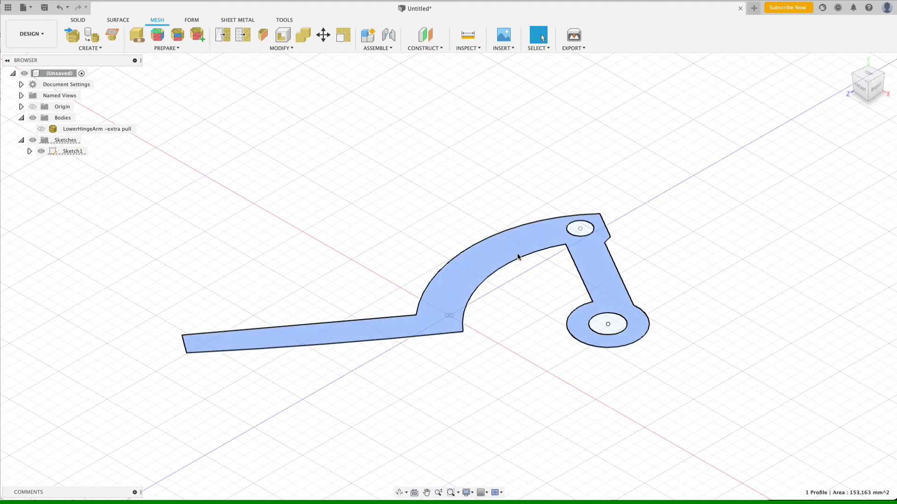
pyautogui.rightClick(454, 286)
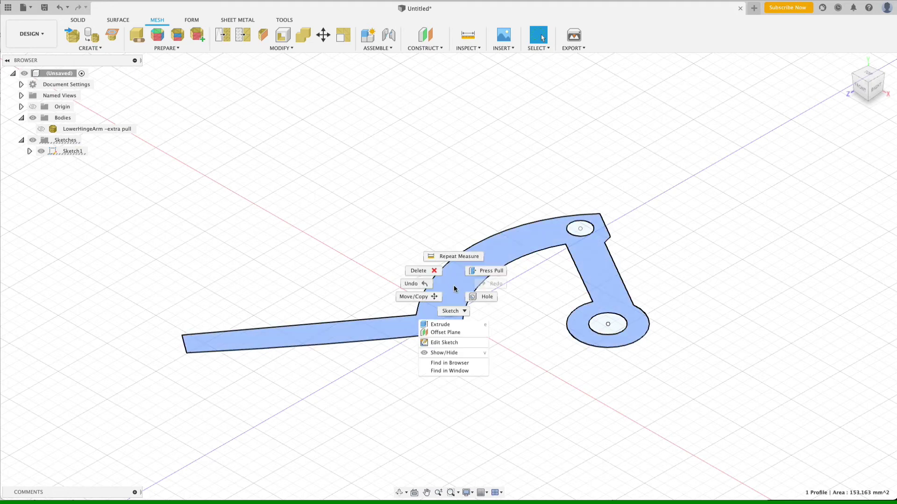
pyautogui.click(440, 324)
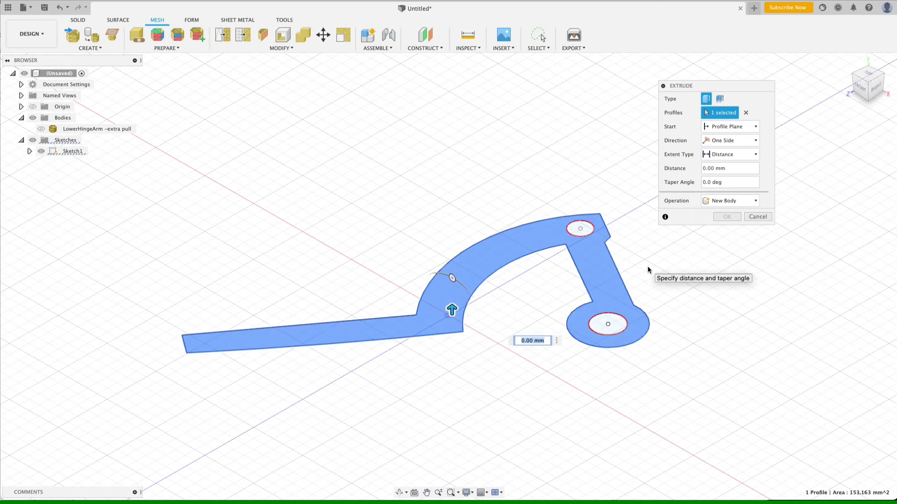
pyautogui.write('20')
pyautogui.press('Return')
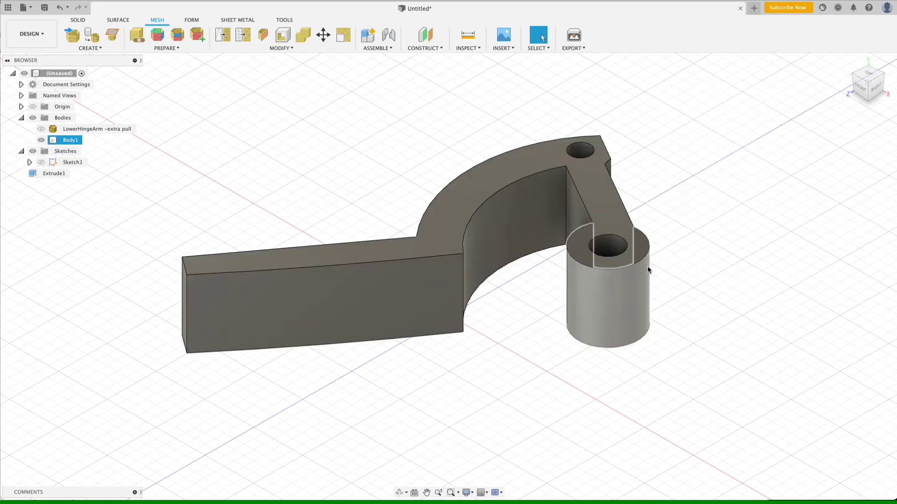
pyautogui.press('Escape')
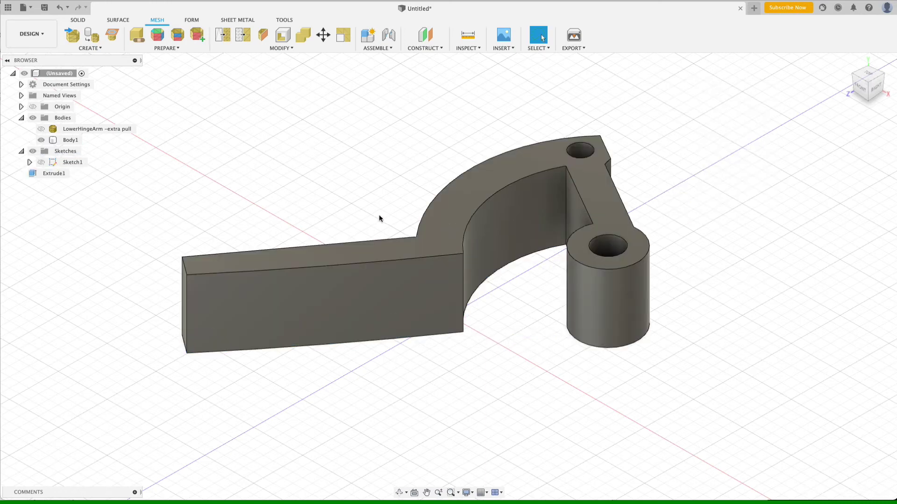
# Step: Press Pull the long arm's curved back face outward to about 220 mm
pyautogui.click(400, 493)
pyautogui.moveTo(274, 300); pyautogui.dragTo(327, 306)
pyautogui.press('Escape')
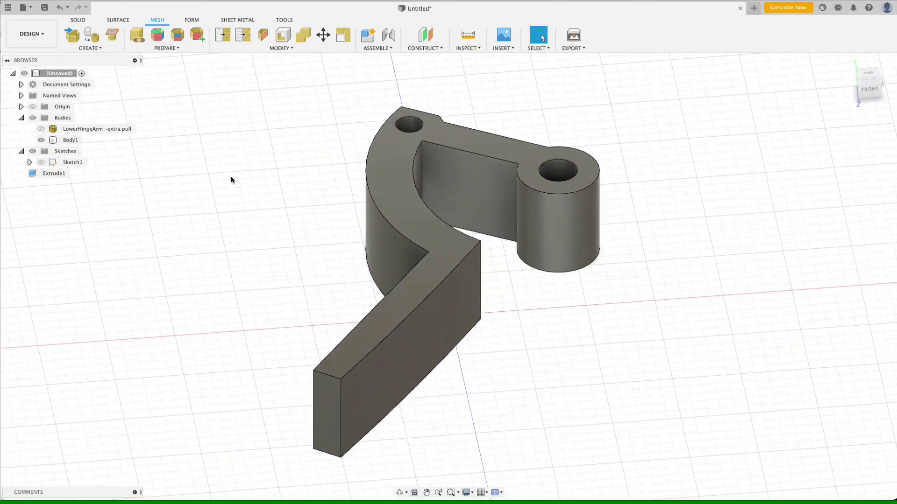
pyautogui.click(400, 359)
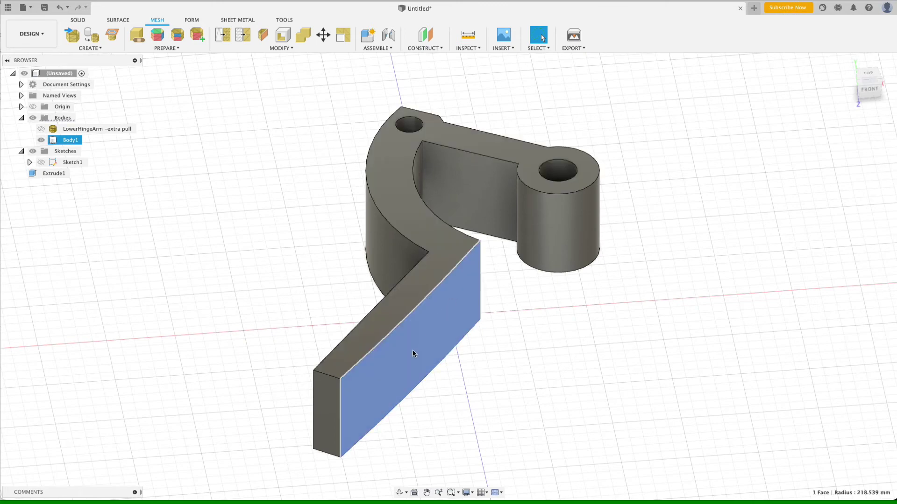
pyautogui.rightClick(417, 351)
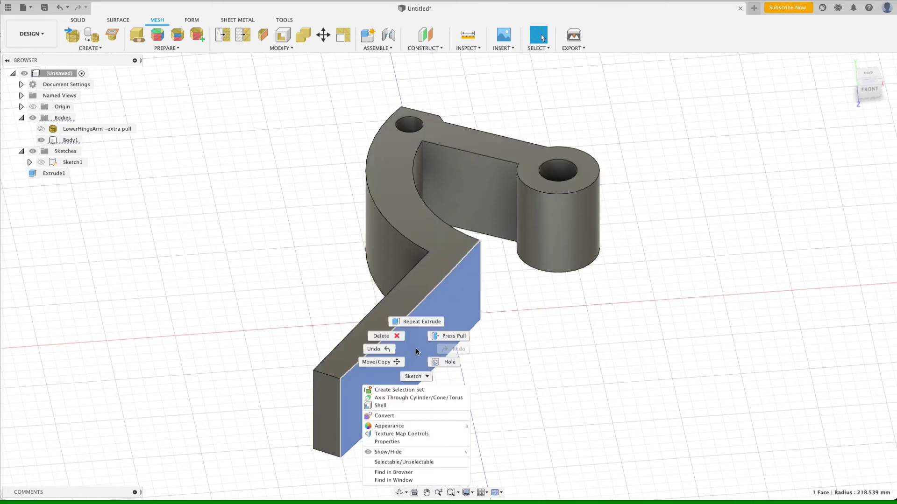
pyautogui.click(447, 336)
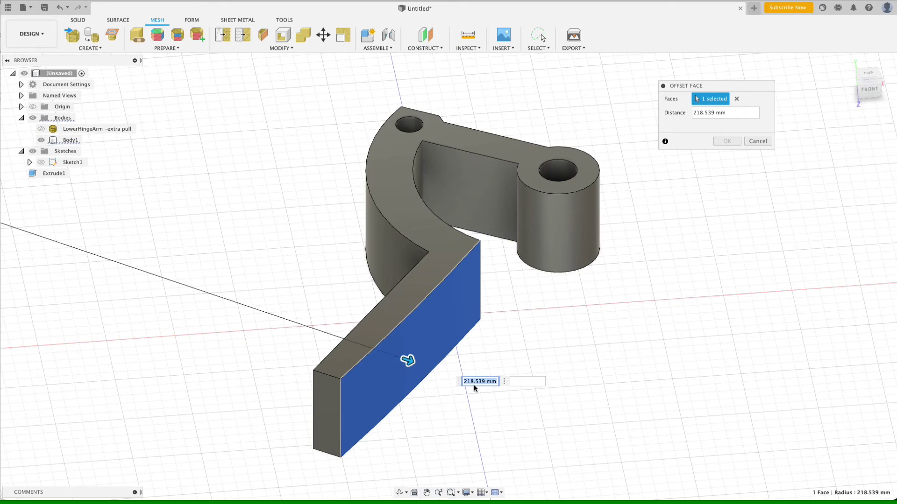
pyautogui.moveTo(409, 361); pyautogui.dragTo(426, 375)
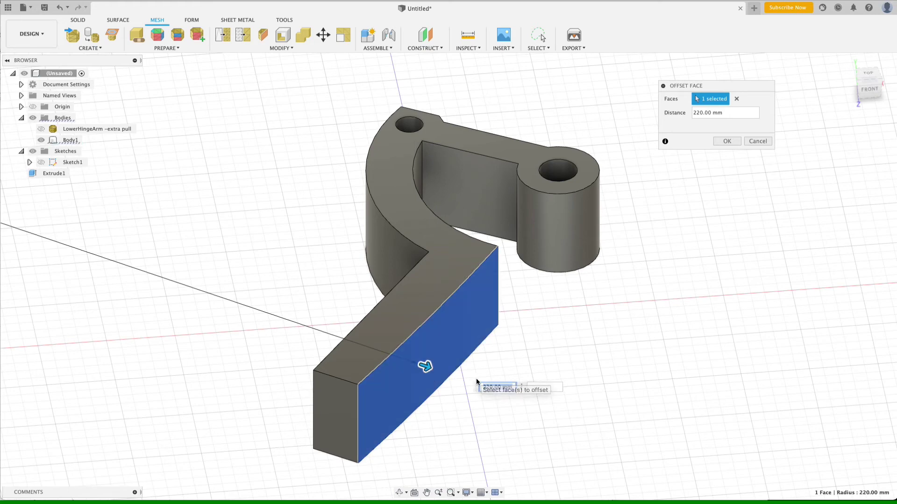
pyautogui.click(507, 383)
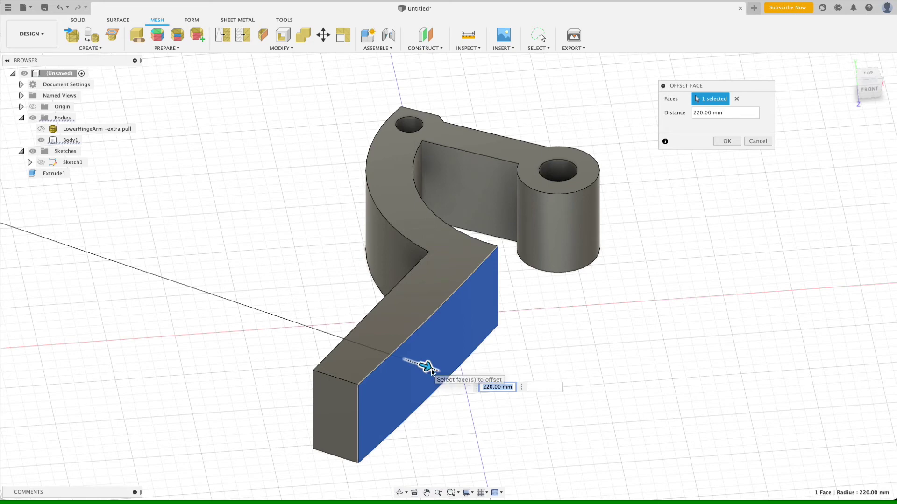
pyautogui.moveTo(421, 364); pyautogui.dragTo(425, 366)
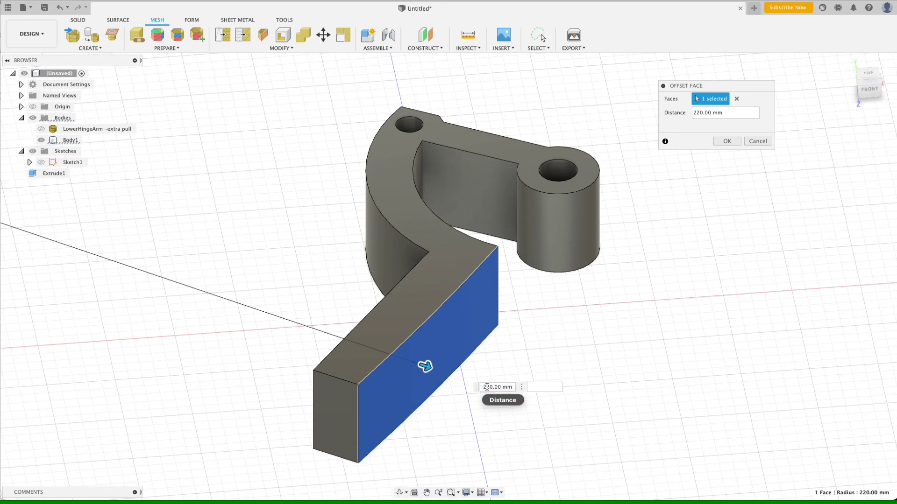
pyautogui.press('Return')
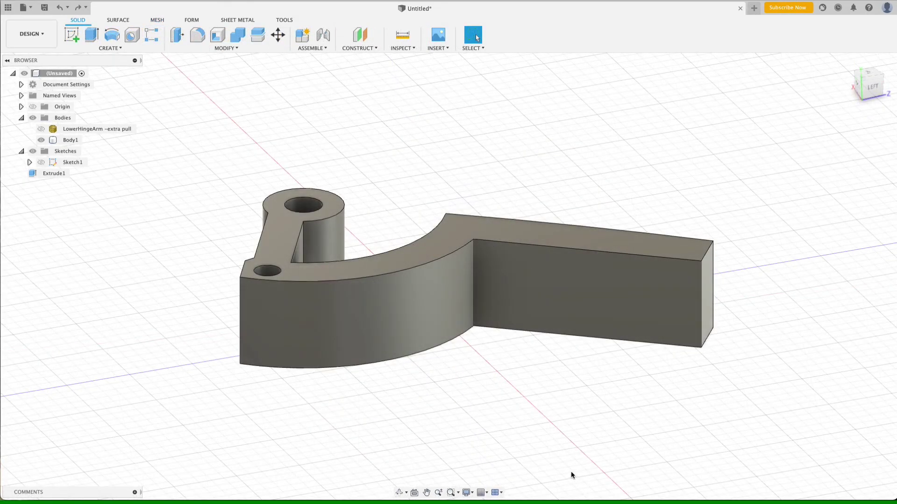
# Step: Start a new sketch on the arm's flat side face, showing the mesh and hiding the solid body
pyautogui.scroll(-1, 576, 469)
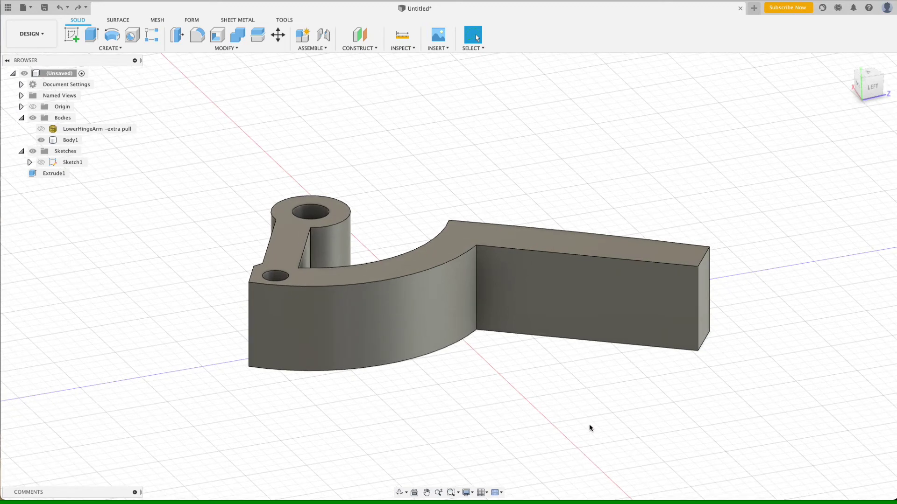
pyautogui.click(115, 48)
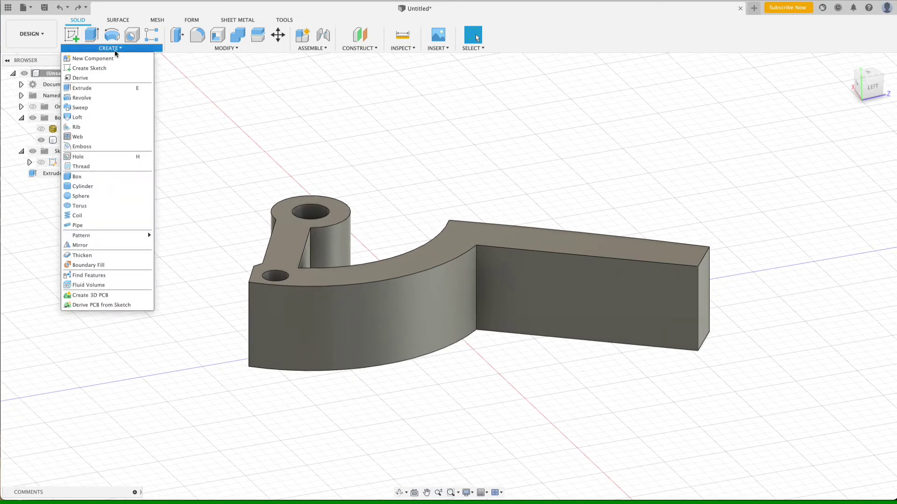
pyautogui.click(108, 68)
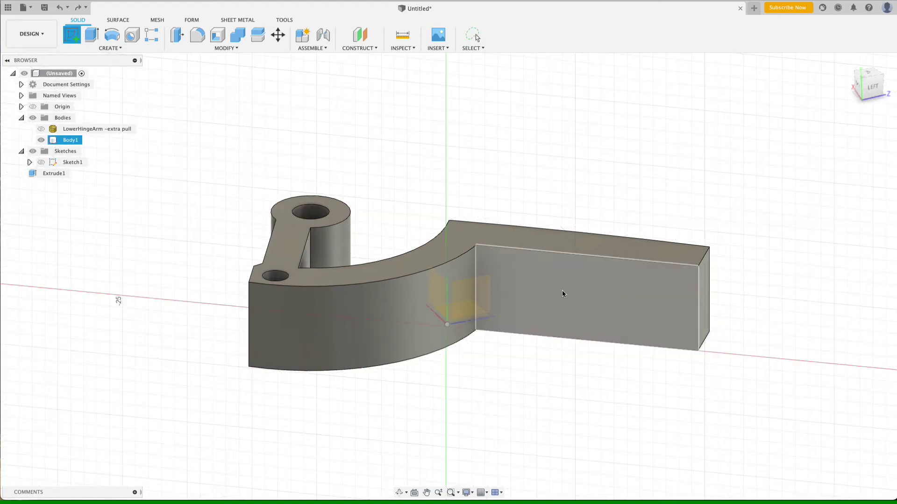
pyautogui.click(594, 299)
pyautogui.click(40, 133)
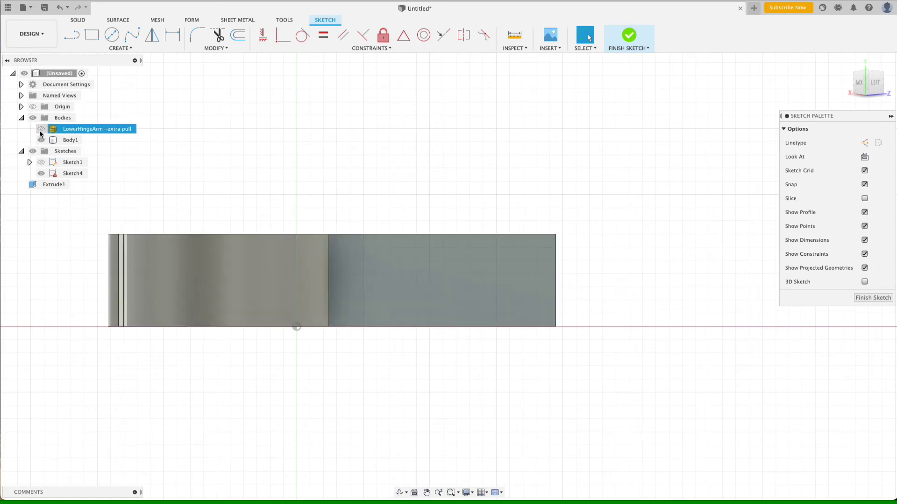
pyautogui.click(41, 129)
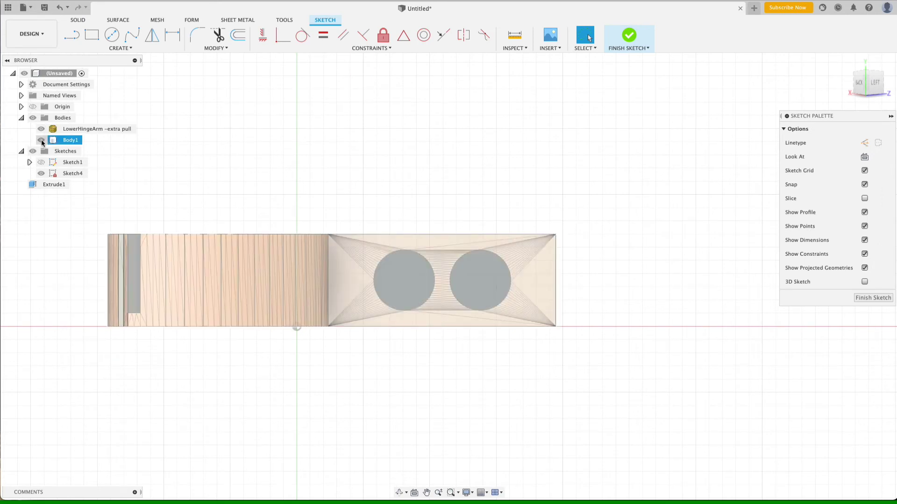
pyautogui.click(42, 140)
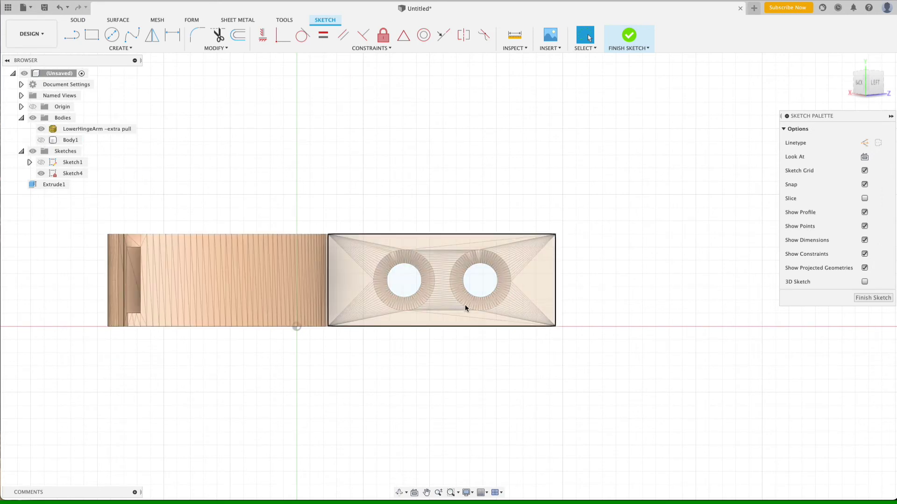
pyautogui.scroll(3, 456, 294)
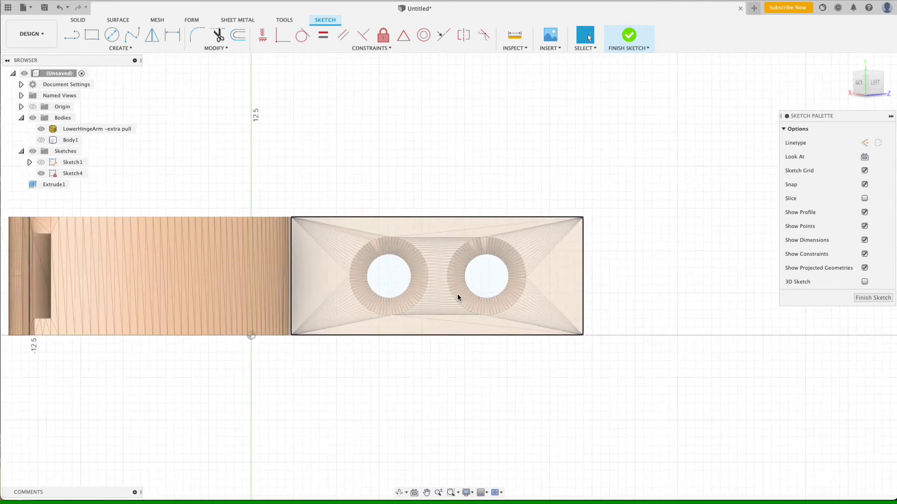
pyautogui.scroll(5, 458, 295)
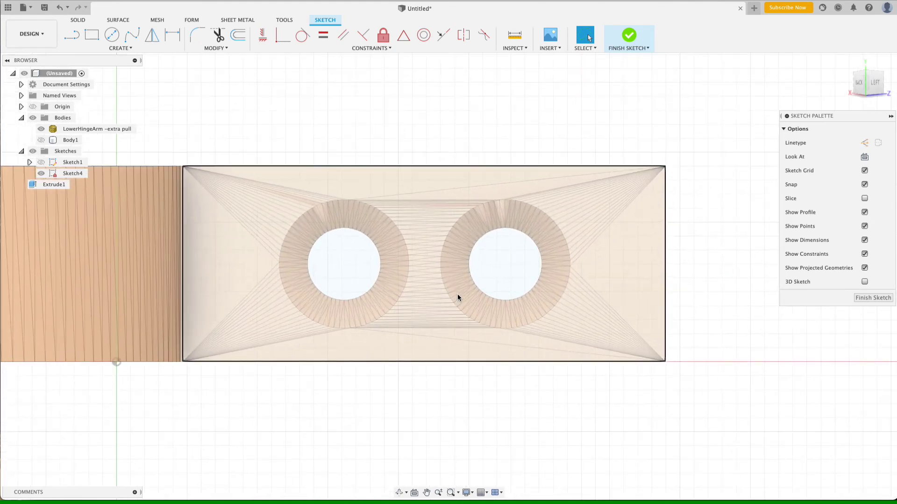
# Step: Trace 2-point circles across the left and right mesh holes and finish Sketch4
pyautogui.click(120, 48)
pyautogui.moveTo(94, 77)
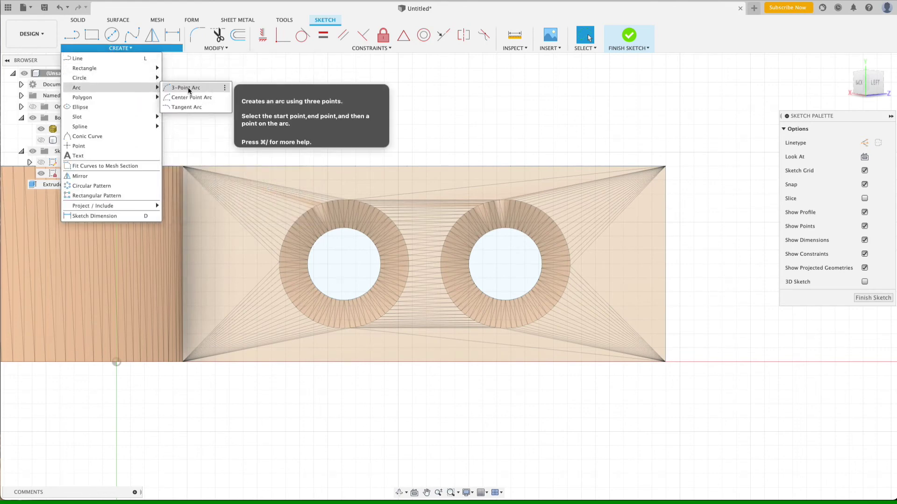
pyautogui.click(182, 88)
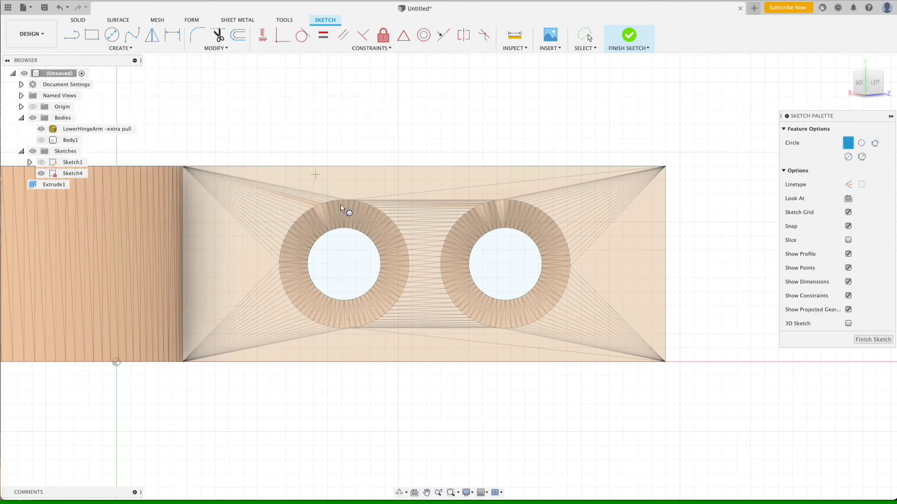
pyautogui.click(308, 265)
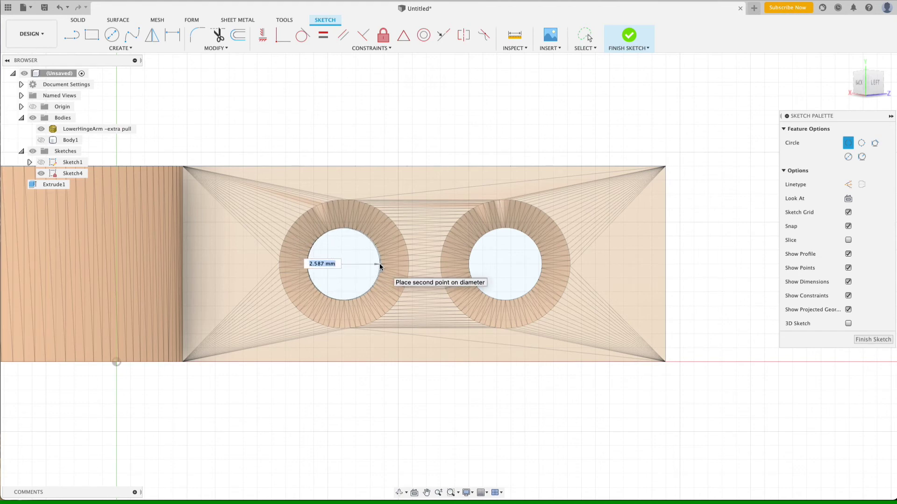
pyautogui.click(380, 265)
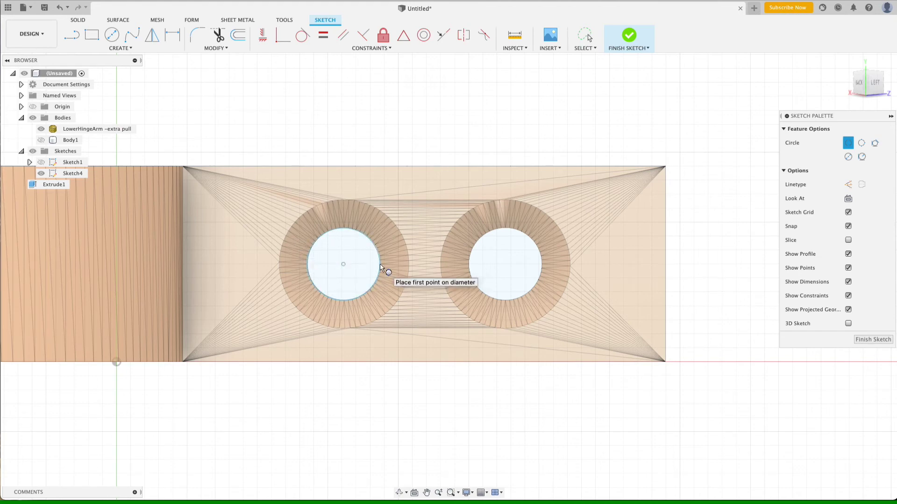
pyautogui.click(469, 264)
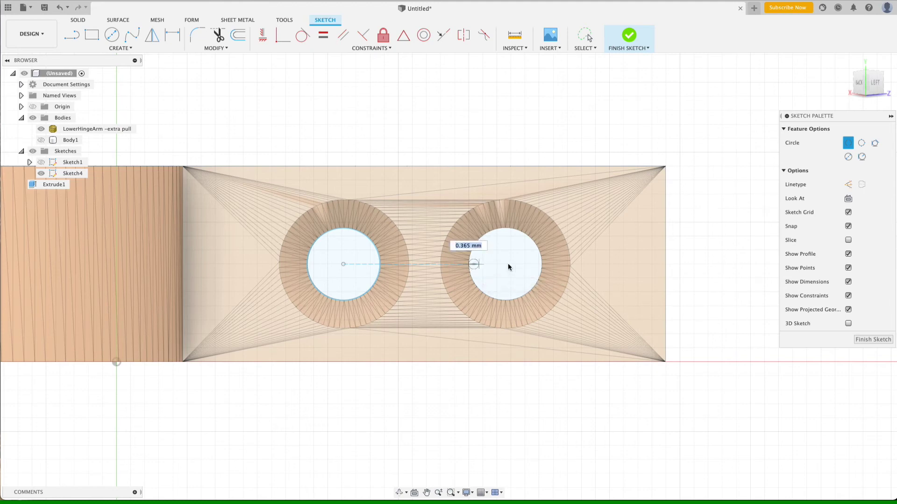
pyautogui.click(541, 265)
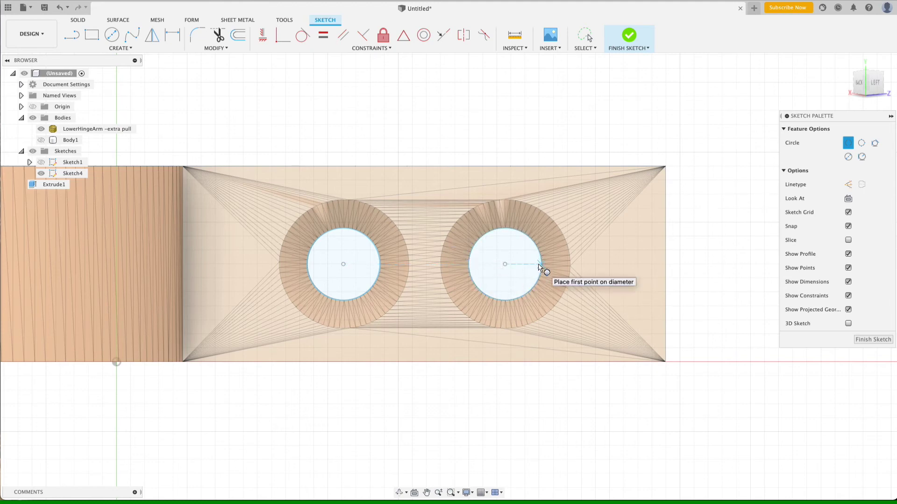
pyautogui.click(627, 43)
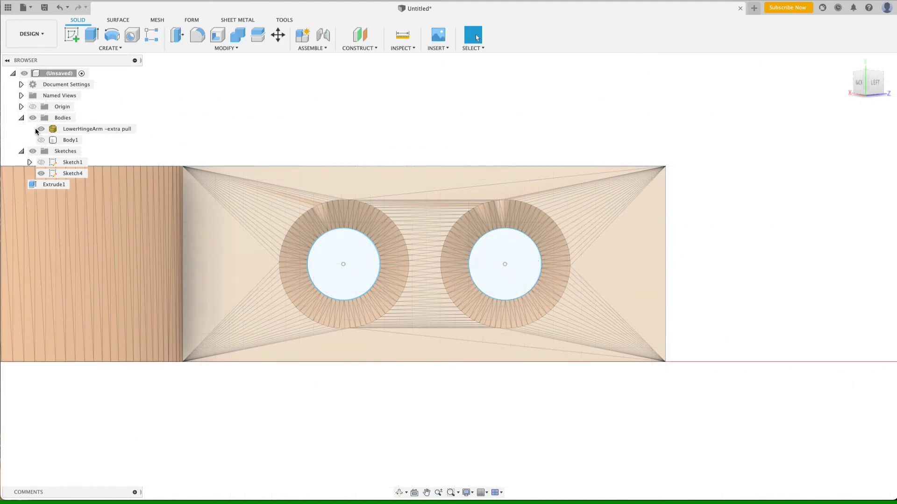
# Step: Hide the LowerHingeArm mesh, show Body1, and orbit to an angled view of the flat arm
pyautogui.click(42, 129)
pyautogui.click(41, 140)
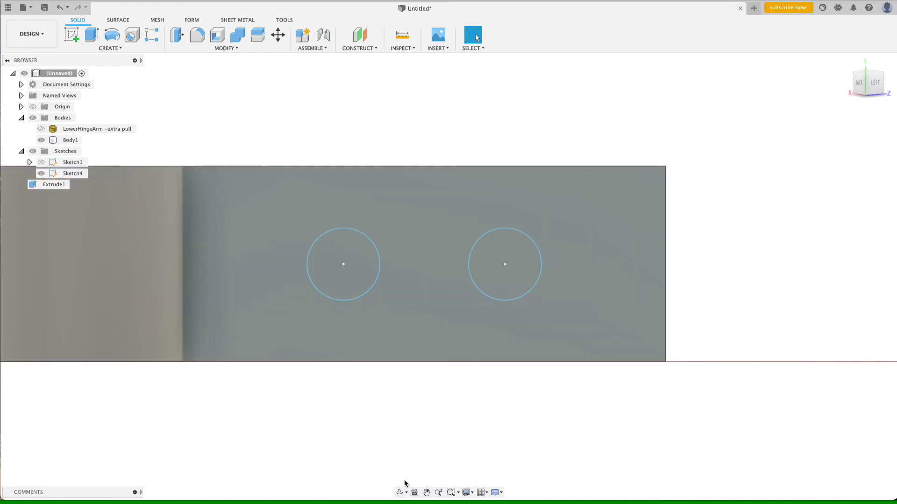
pyautogui.click(399, 493)
pyautogui.moveTo(424, 299); pyautogui.dragTo(400, 316)
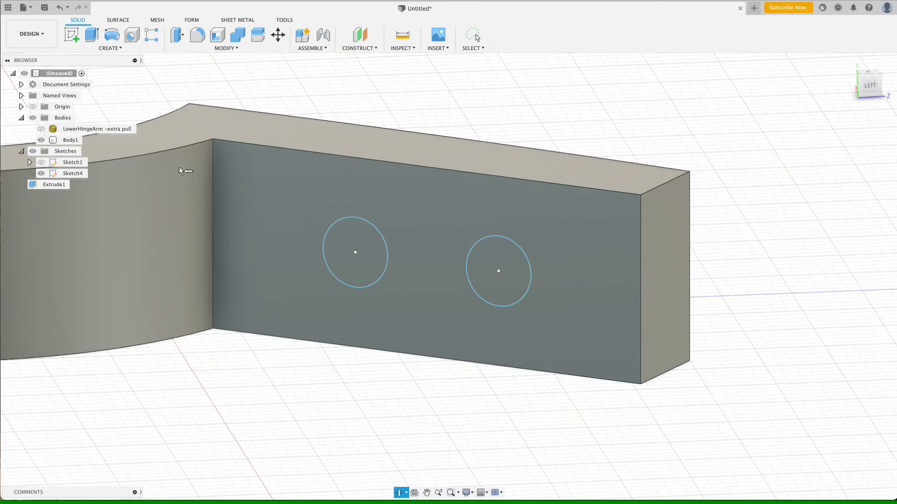
pyautogui.press('Escape')
# Step: Extrude the left circle profile as a cut through the arm to form the first hole
pyautogui.click(378, 262)
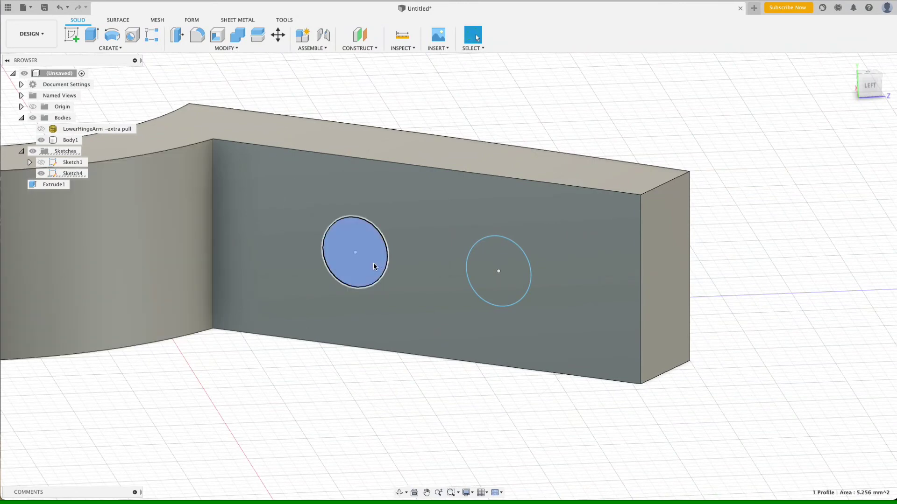
pyautogui.rightClick(373, 263)
pyautogui.click(369, 303)
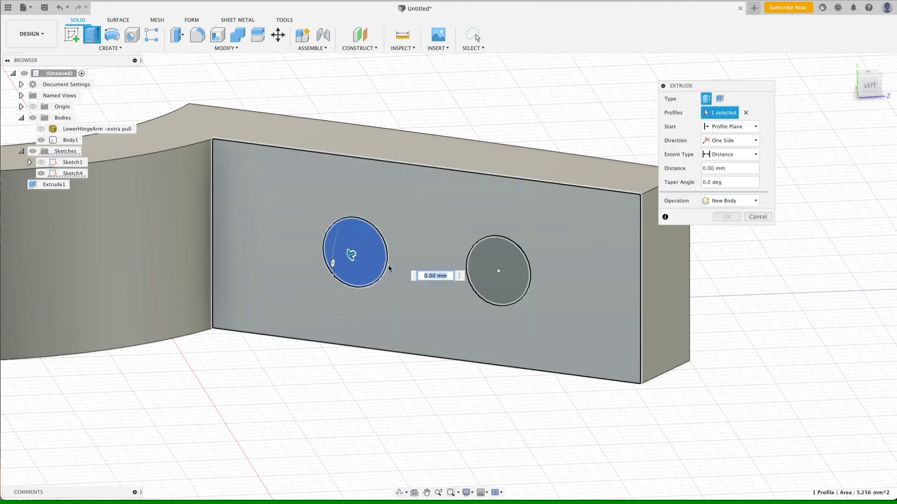
pyautogui.moveTo(351, 255); pyautogui.dragTo(525, 207)
pyautogui.click(726, 230)
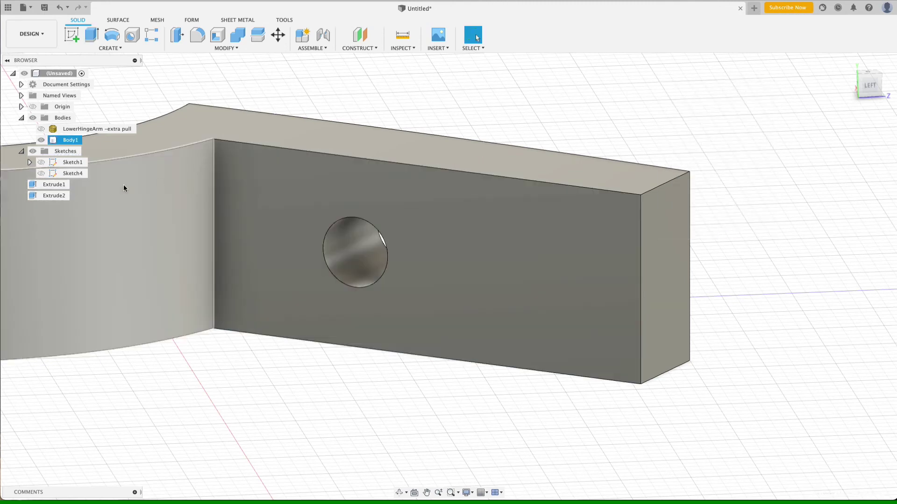
# Step: Show Sketch4 and cut the right circle about -10 mm through the arm as the second hole
pyautogui.click(42, 173)
pyautogui.click(508, 274)
pyautogui.rightClick(508, 274)
pyautogui.click(504, 316)
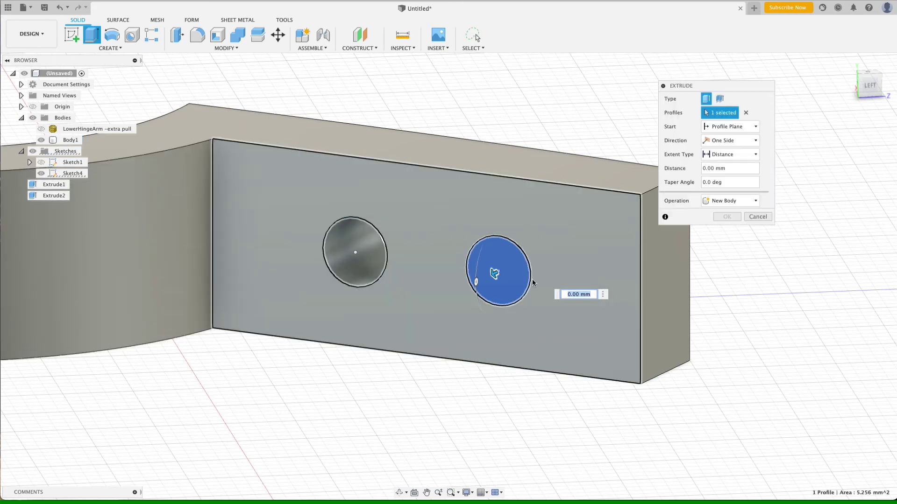
pyautogui.moveTo(495, 275); pyautogui.dragTo(632, 206)
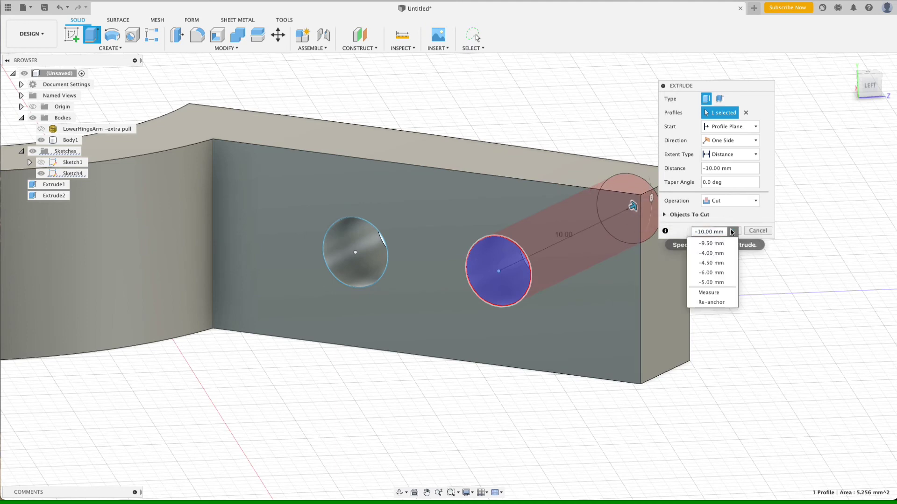
pyautogui.click(731, 230)
pyautogui.click(730, 230)
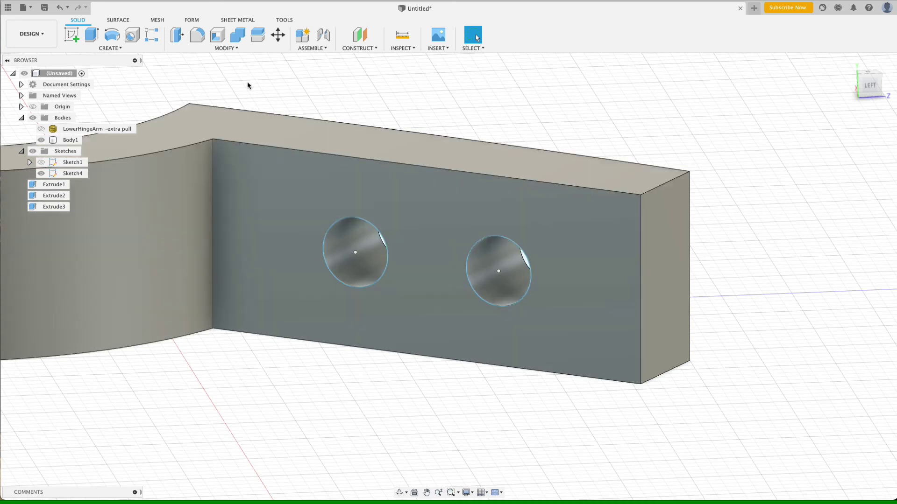
# Step: Hide Sketch4 and chamfer the left hole's outer edge with a distance of 4
pyautogui.click(232, 49)
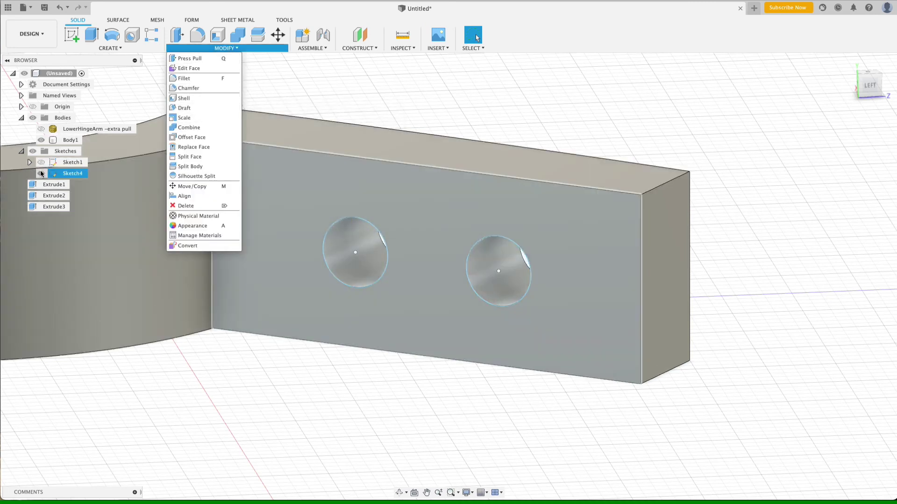
pyautogui.click(41, 173)
pyautogui.click(236, 46)
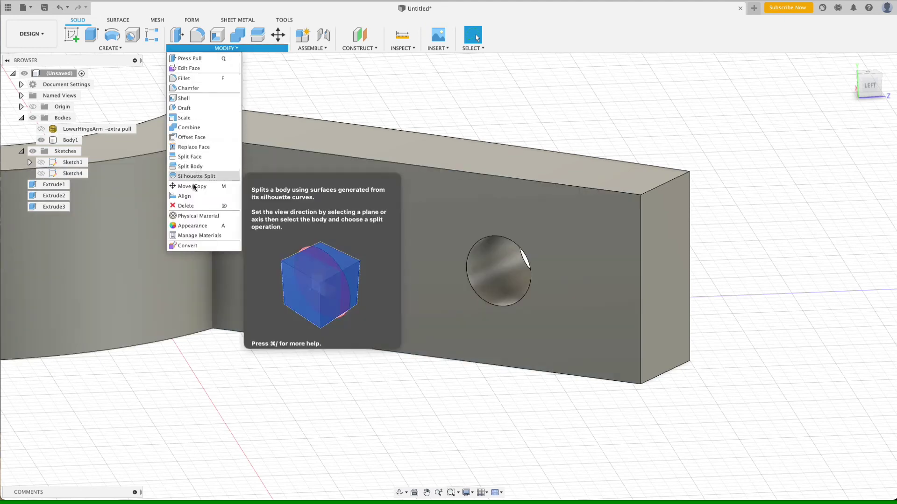
pyautogui.click(188, 88)
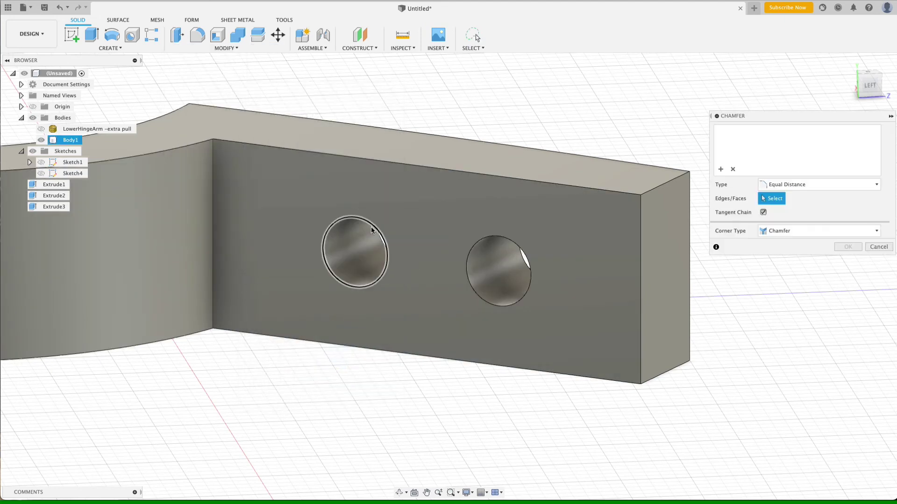
pyautogui.click(372, 225)
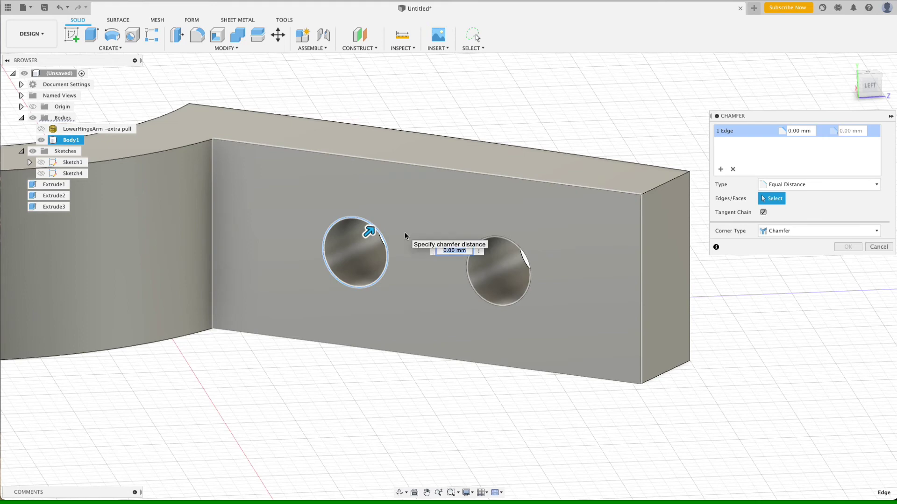
pyautogui.write('4')
pyautogui.press('Return')
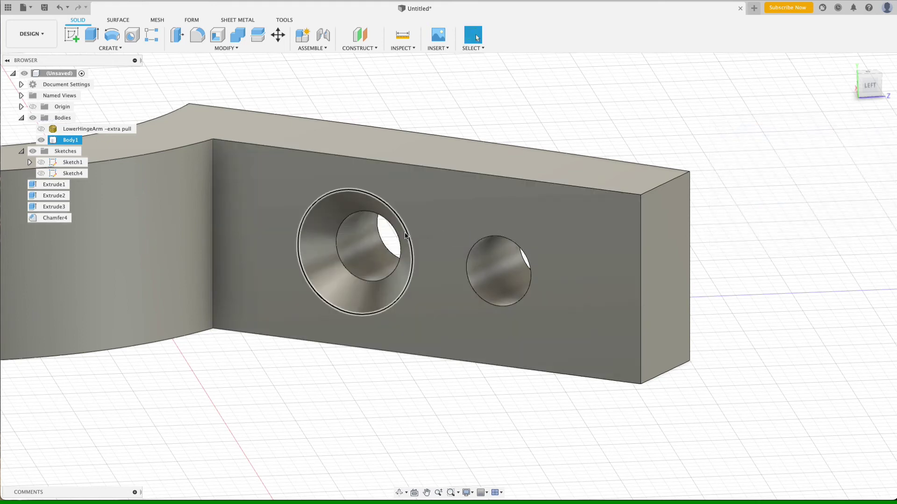
# Step: Chamfer the right hole's outer edge with a distance of 1
pyautogui.click(494, 239)
pyautogui.click(226, 48)
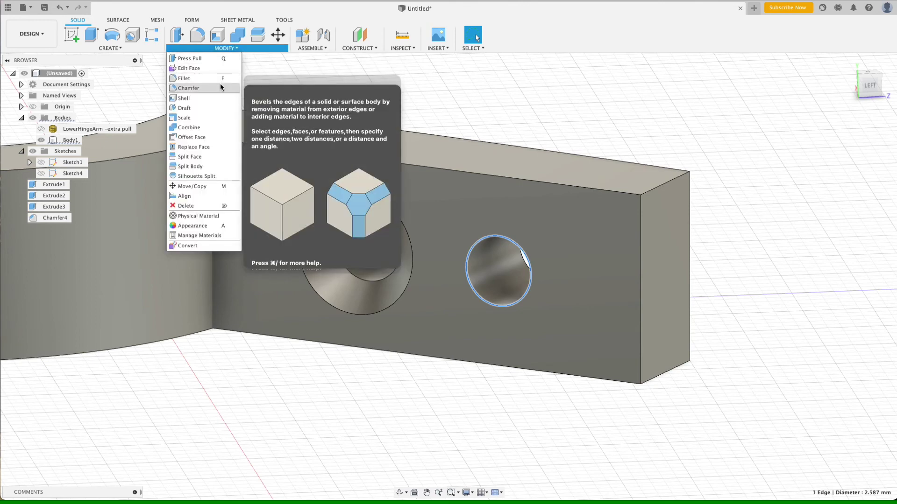
pyautogui.click(189, 88)
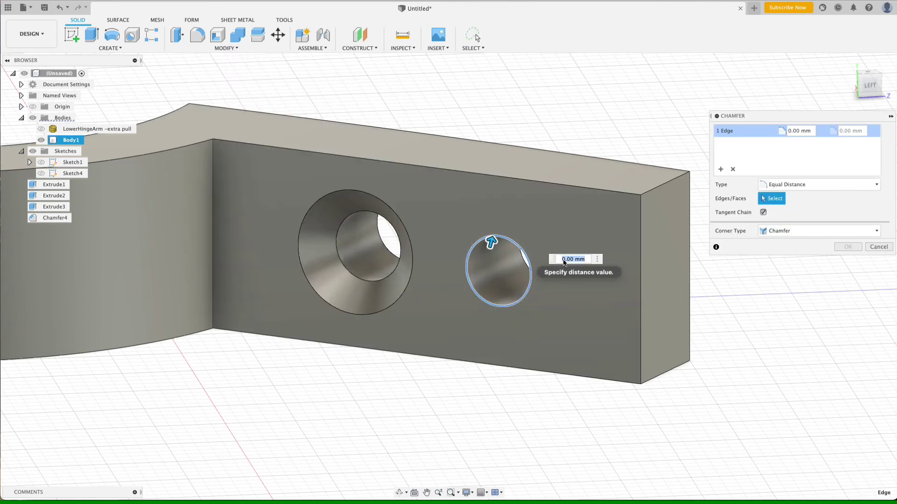
pyautogui.write('1')
pyautogui.press('Return')
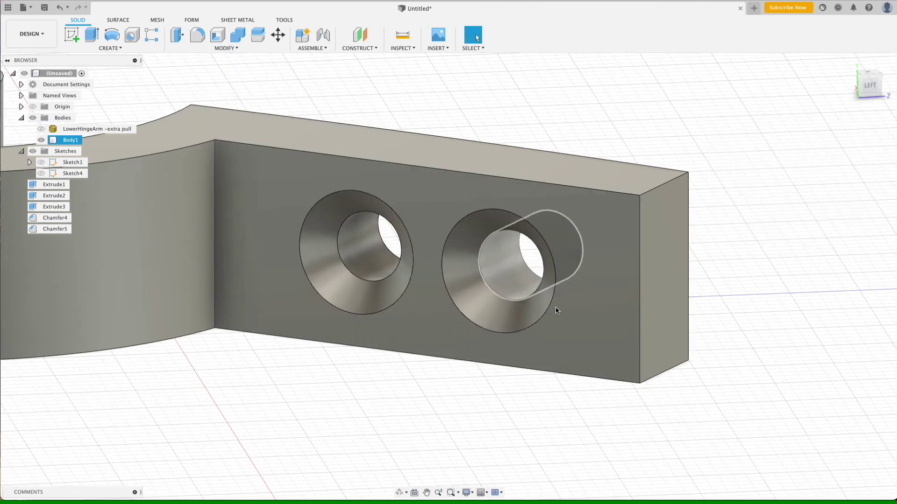
pyautogui.click(516, 434)
pyautogui.keyDown('shift'); pyautogui.moveTo(517, 435); pyautogui.dragTo(411, 498, button='middle'); pyautogui.keyUp('shift')
pyautogui.keyDown('shift'); pyautogui.scroll(-5, 410, 449); pyautogui.keyUp('shift')
pyautogui.scroll(-3, 409, 449)
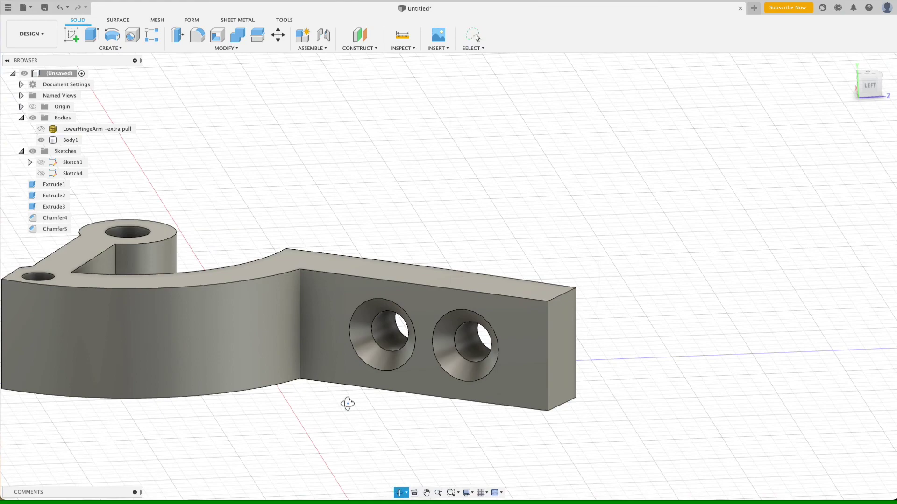
pyautogui.keyDown('shift'); pyautogui.moveTo(348, 404); pyautogui.dragTo(309, 401, button='middle'); pyautogui.keyUp('shift')
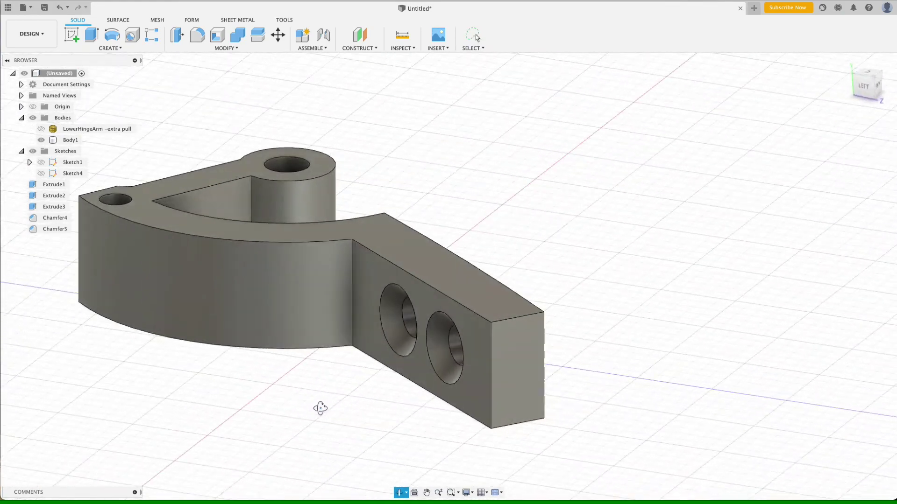